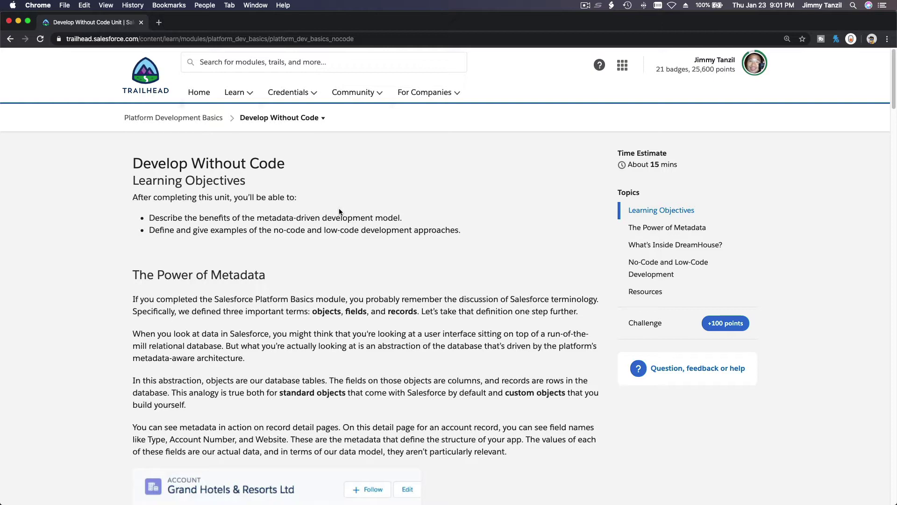
# - Scroll to The Power of Metadata and highlight its heading and the 'Salesforce Platform Basics' mention
pyautogui.scroll(-3, 339, 211)
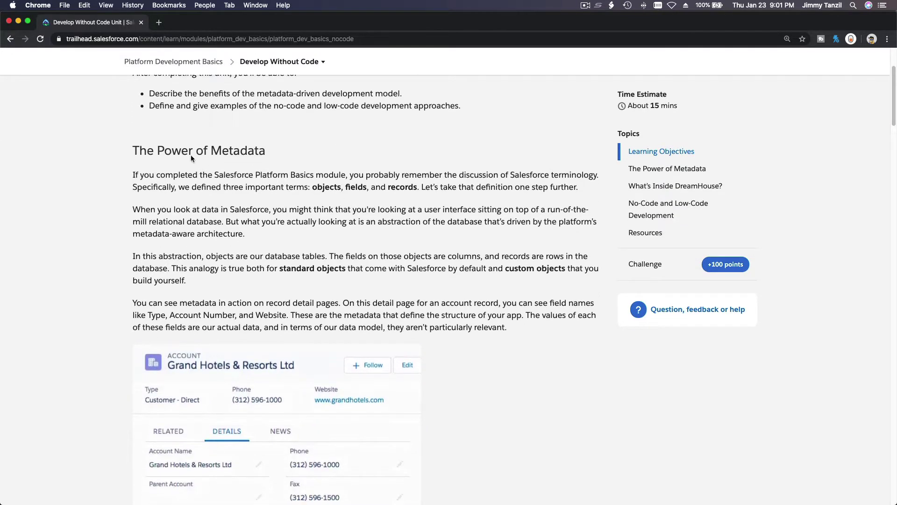
pyautogui.tripleClick(141, 149)
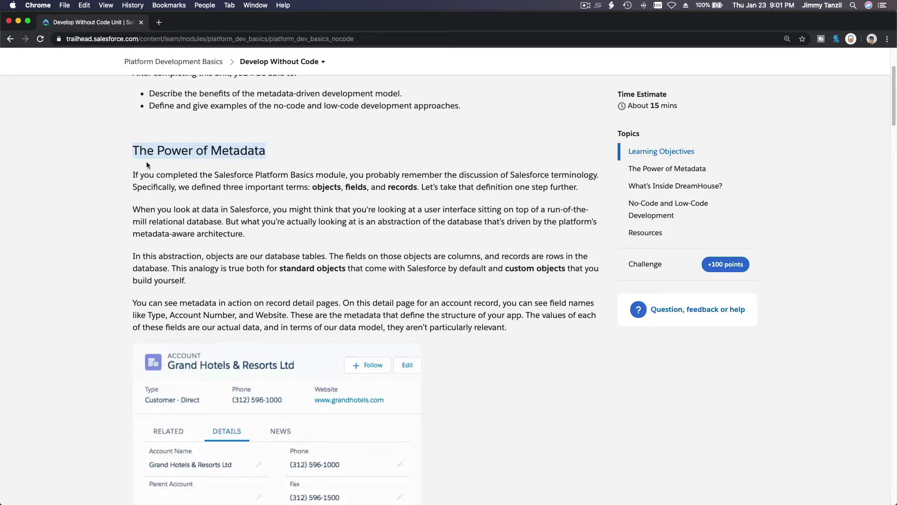
pyautogui.click(205, 170)
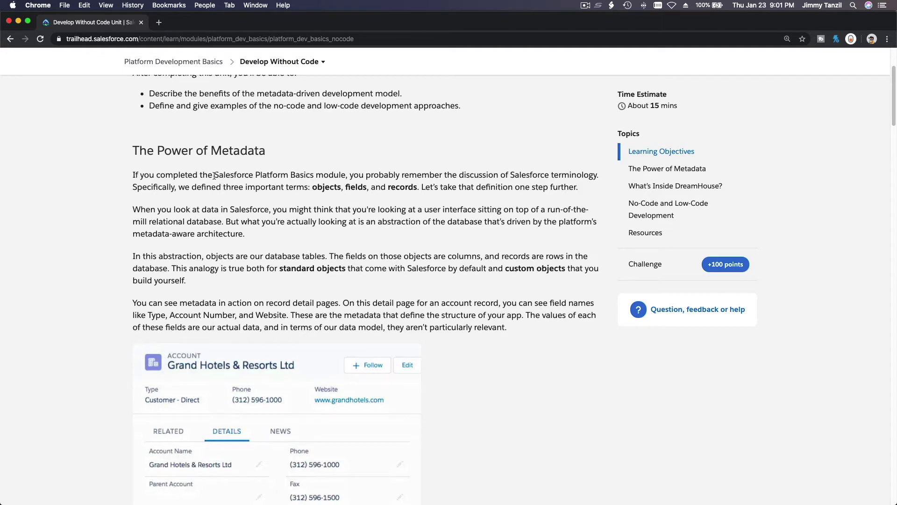
pyautogui.moveTo(214, 175); pyautogui.dragTo(313, 175)
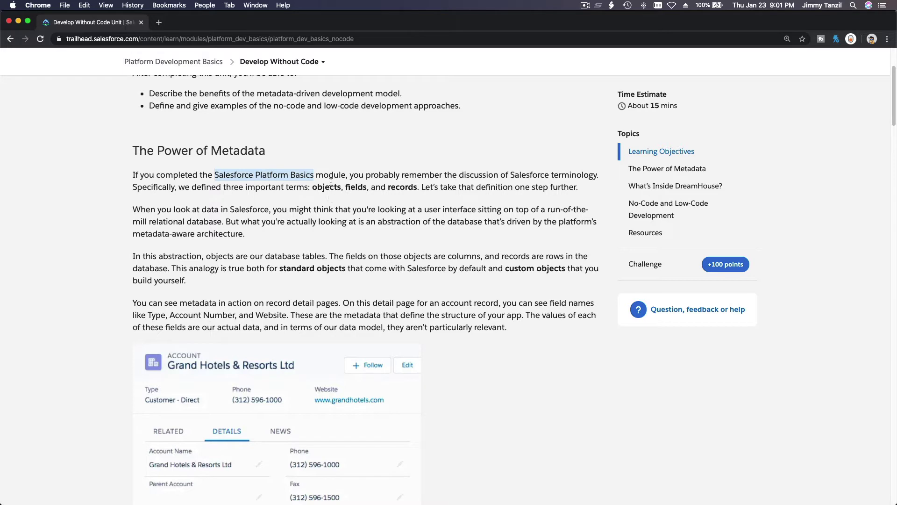
pyautogui.click(362, 188)
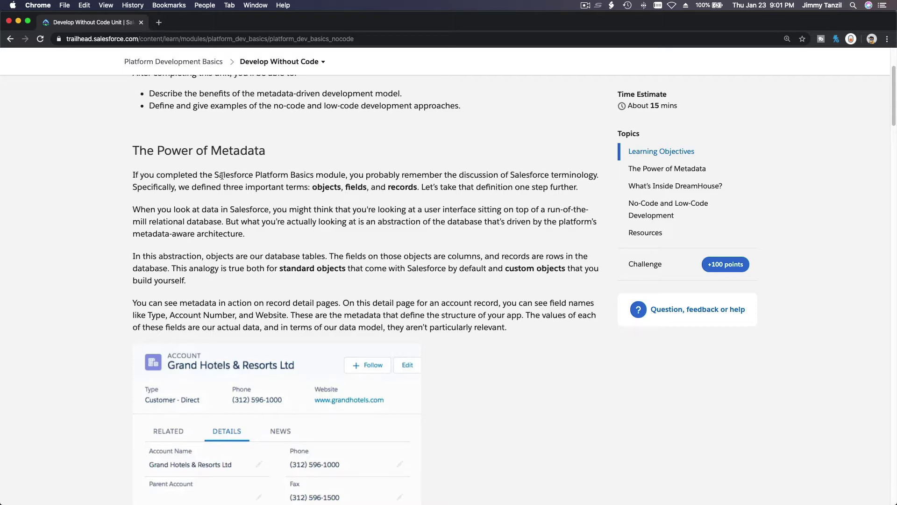
pyautogui.moveTo(214, 175); pyautogui.dragTo(314, 175)
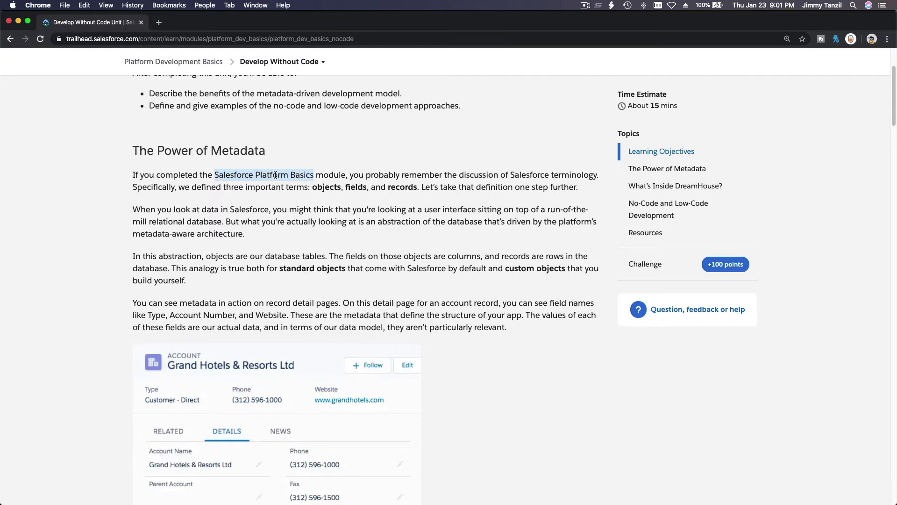
# - Clear the highlight and scroll down to the Grand Hotels account record screenshot
pyautogui.click(305, 189)
pyautogui.scroll(-2, 305, 190)
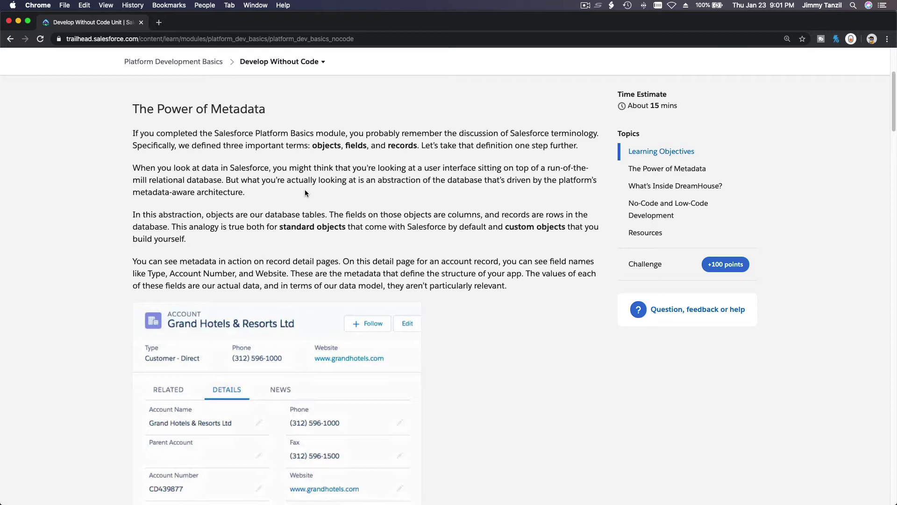
pyautogui.scroll(-2, 321, 193)
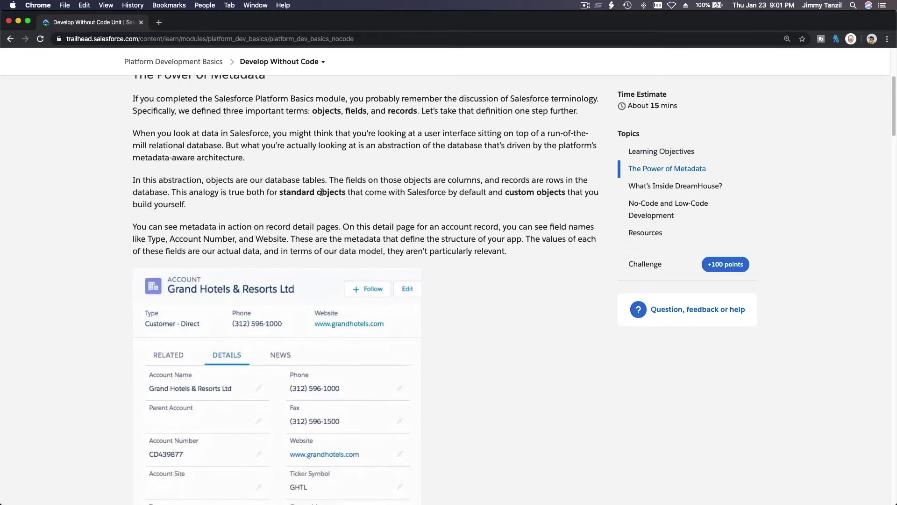
pyautogui.scroll(-4, 343, 218)
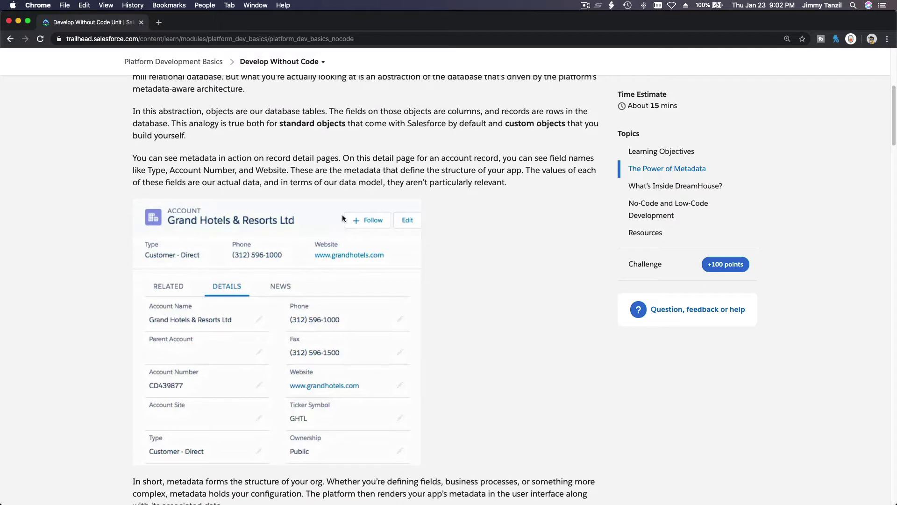
pyautogui.scroll(-2, 342, 218)
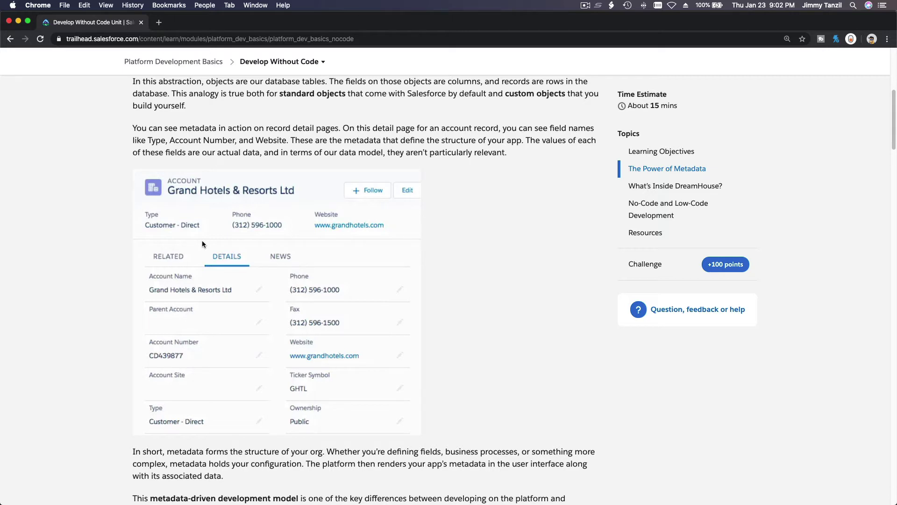
# - Scroll to the 'In short, metadata...' and metadata-driven development paragraphs
pyautogui.scroll(-1, 202, 240)
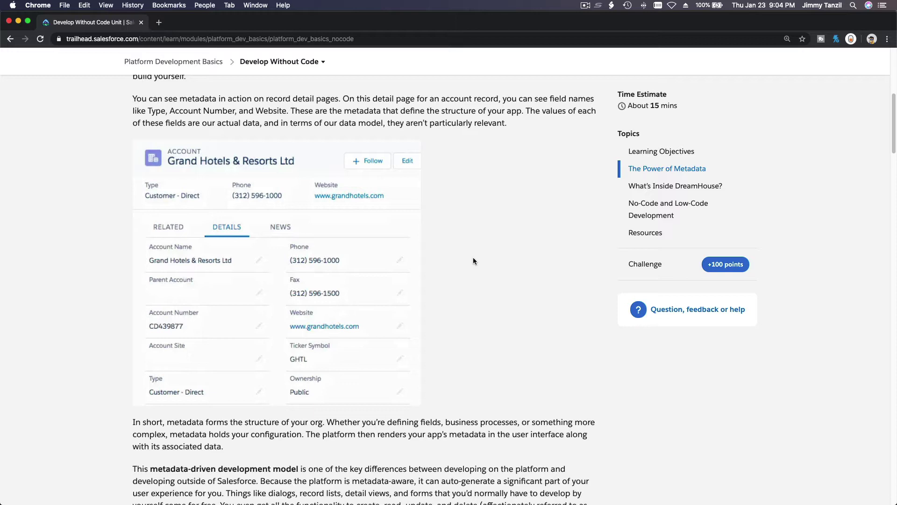
# - Scroll to What's Inside DreamHouse and highlight Brokers, Properties and Favorites
pyautogui.scroll(-5, 492, 263)
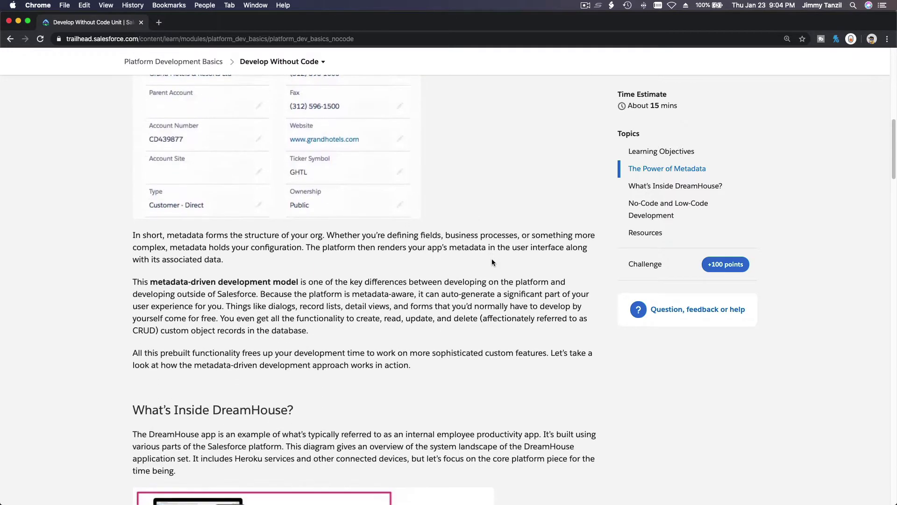
pyautogui.scroll(-1, 491, 262)
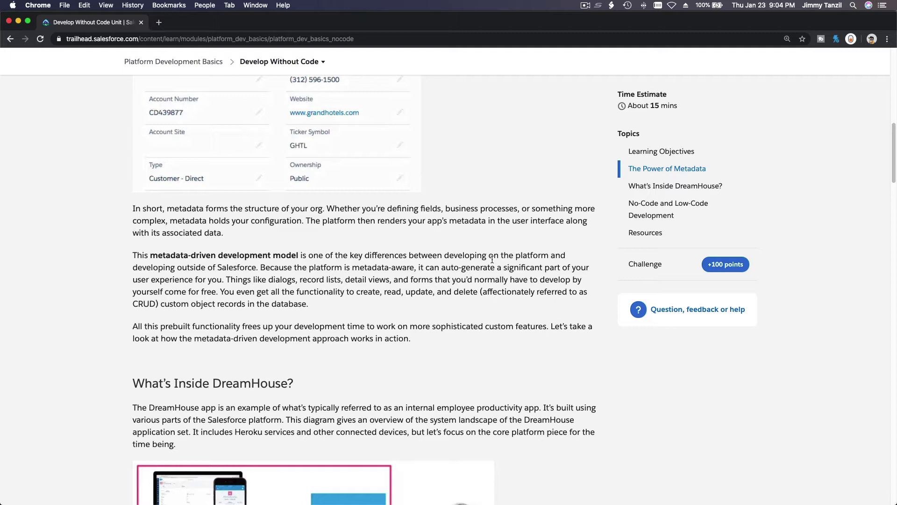
pyautogui.scroll(-3, 491, 259)
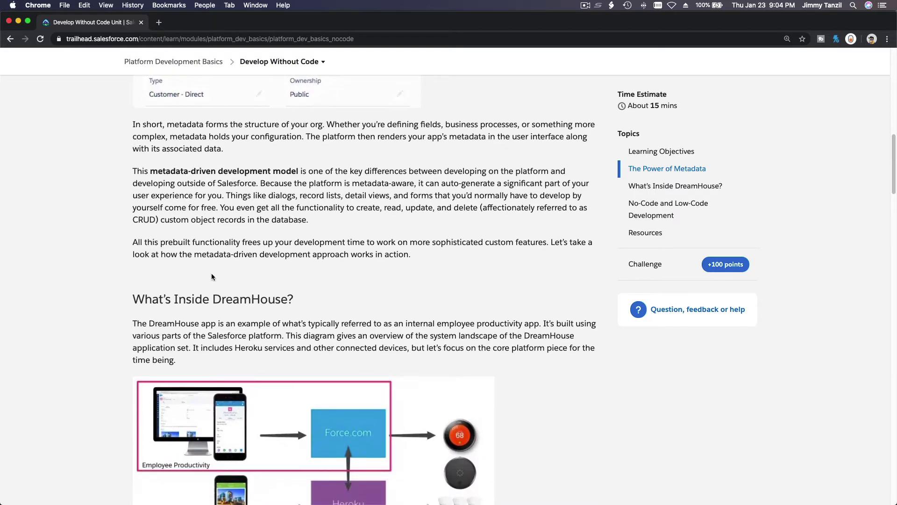
pyautogui.scroll(-1, 258, 313)
pyautogui.scroll(-5, 258, 313)
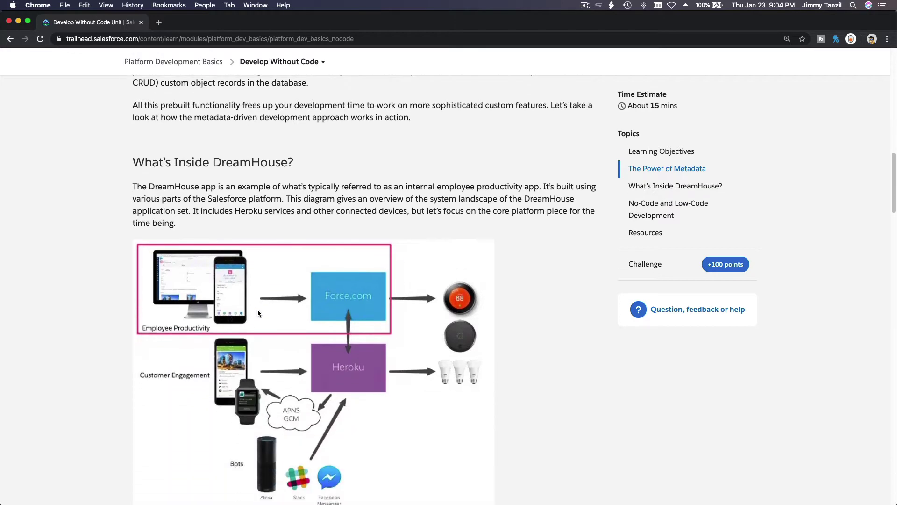
pyautogui.scroll(-5, 248, 292)
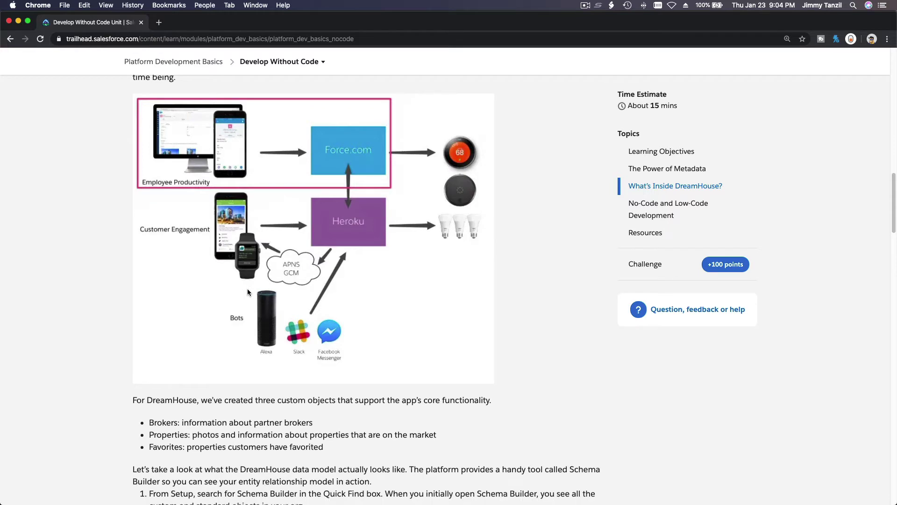
pyautogui.scroll(-6, 248, 292)
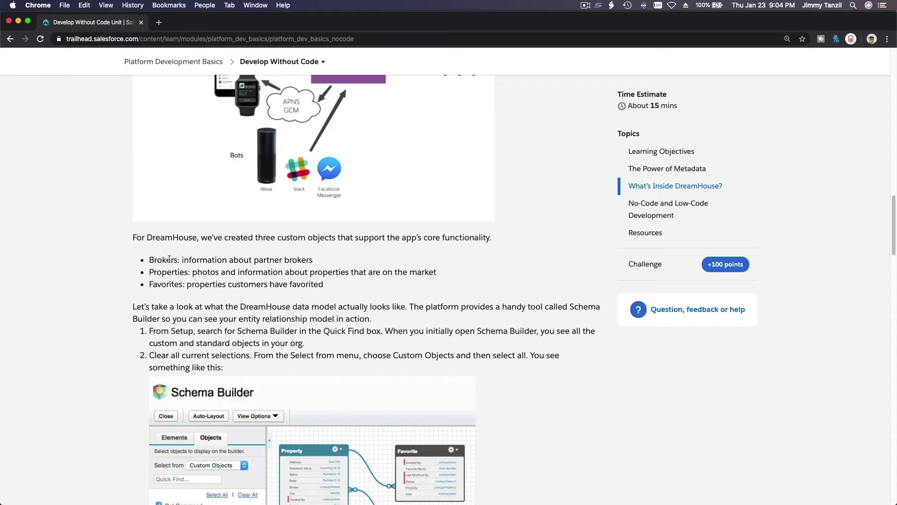
pyautogui.doubleClick(170, 258)
pyautogui.tripleClick(169, 272)
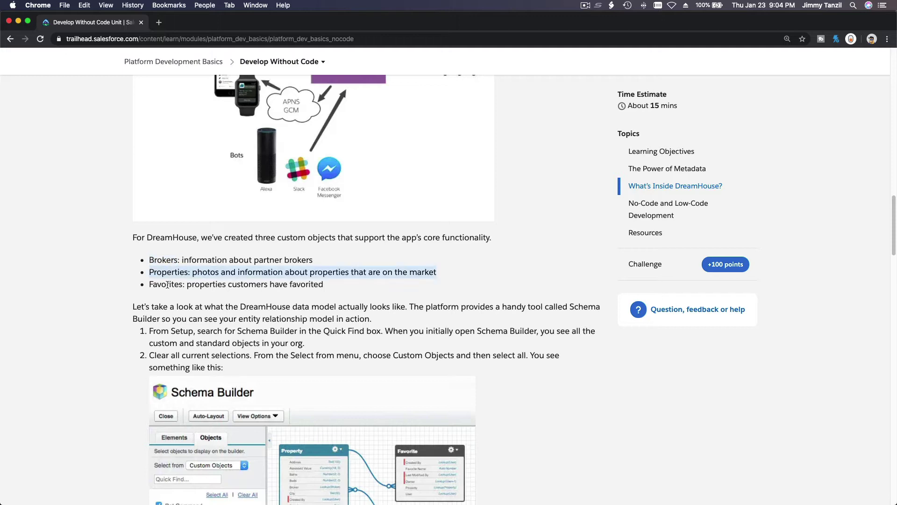
pyautogui.doubleClick(167, 285)
# - Scroll back up and open the Trailhead profile menu
pyautogui.scroll(-3, 211, 271)
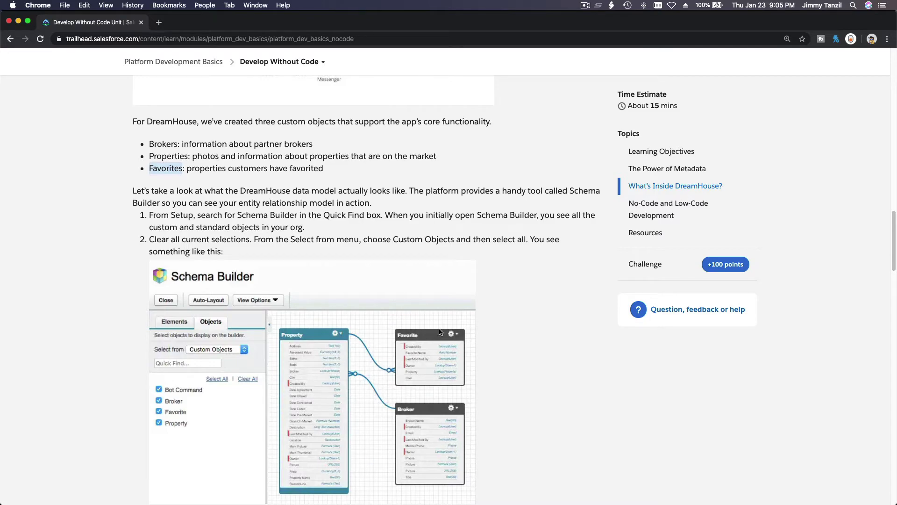
pyautogui.scroll(15, 570, 262)
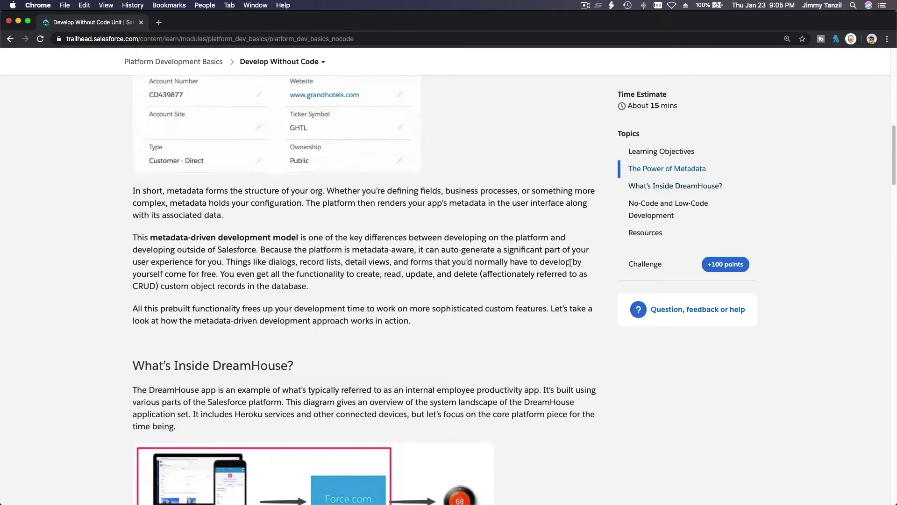
pyautogui.click(751, 68)
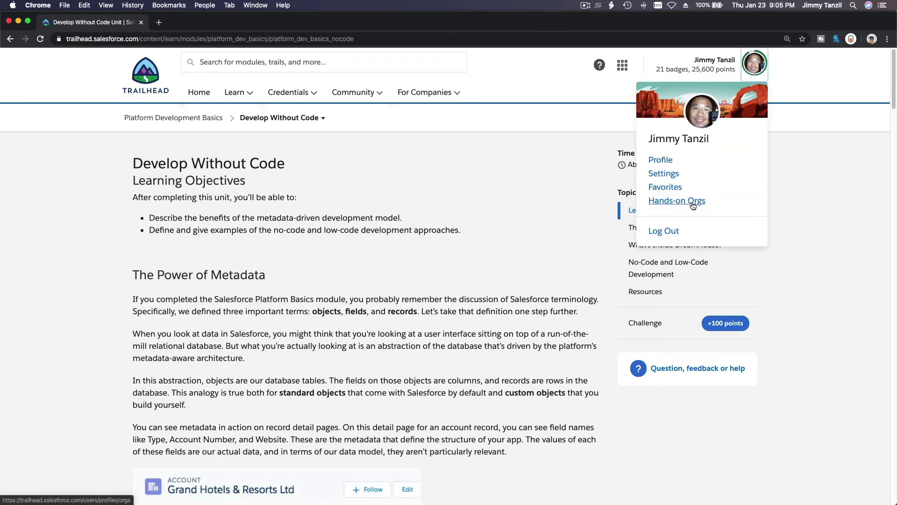
# - Go to Hands-on Orgs from the profile dropdown
pyautogui.click(693, 206)
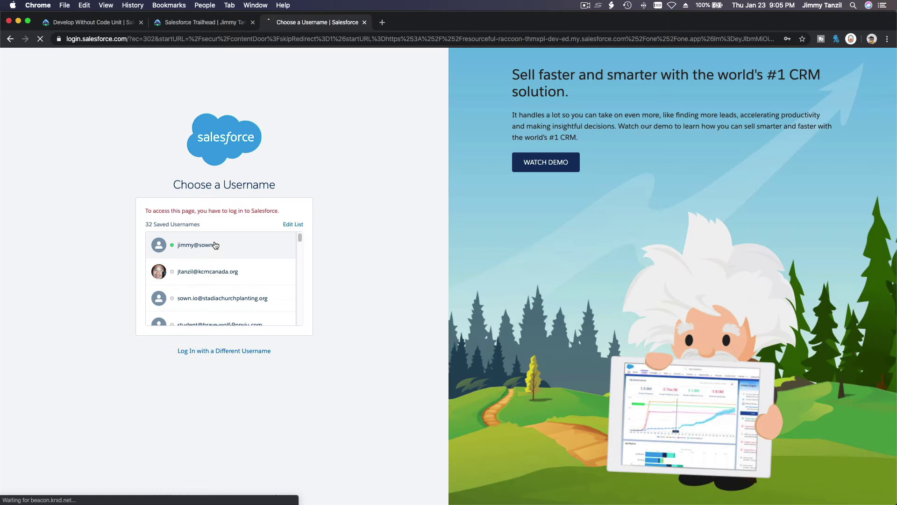
# - Sign in with the saved username and open Schema Builder via a 'schema' Quick Find search
pyautogui.click(215, 245)
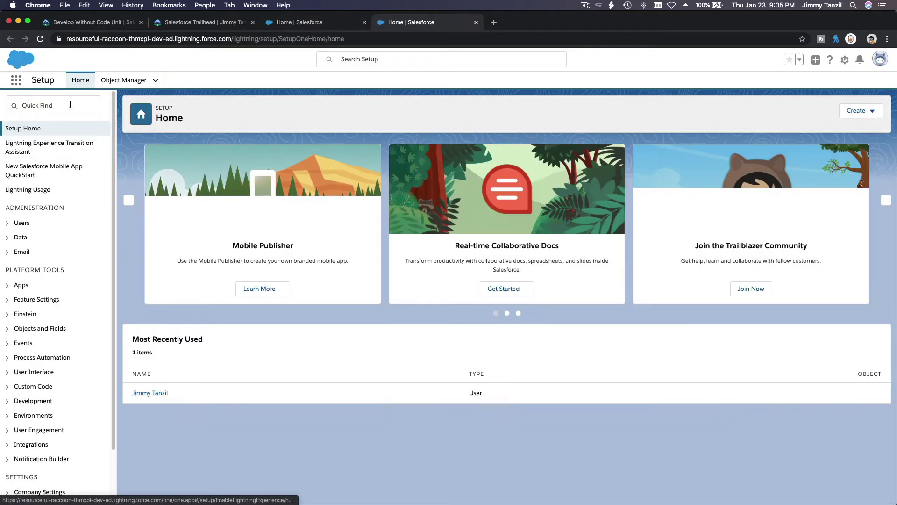
pyautogui.click(70, 104)
pyautogui.write('s')
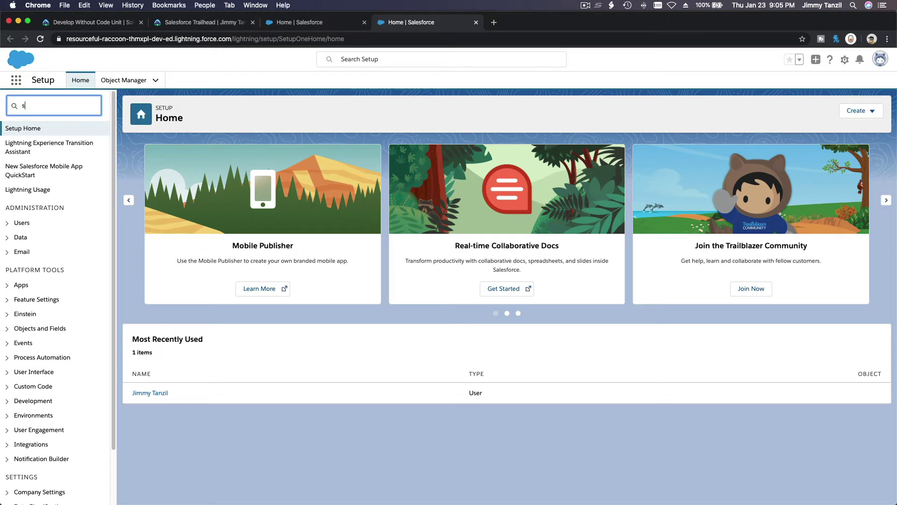
pyautogui.write('chema')
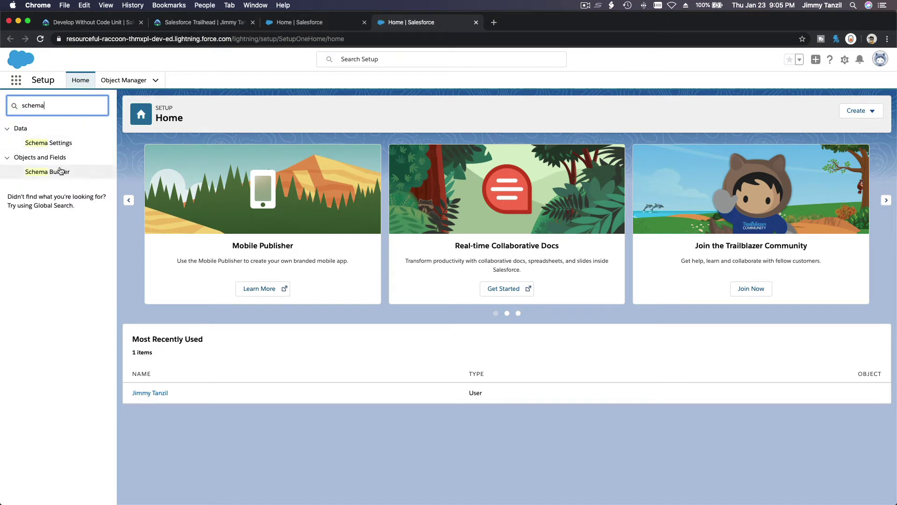
pyautogui.click(60, 171)
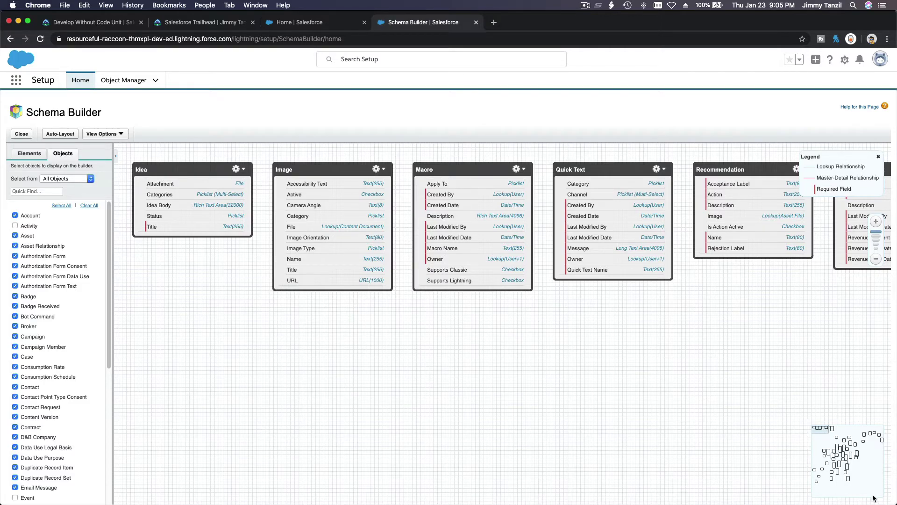
# - Clear all objects from the schema canvas, then scroll the Trailhead unit to the custom-object diagram
pyautogui.moveTo(815, 429); pyautogui.dragTo(837, 454)
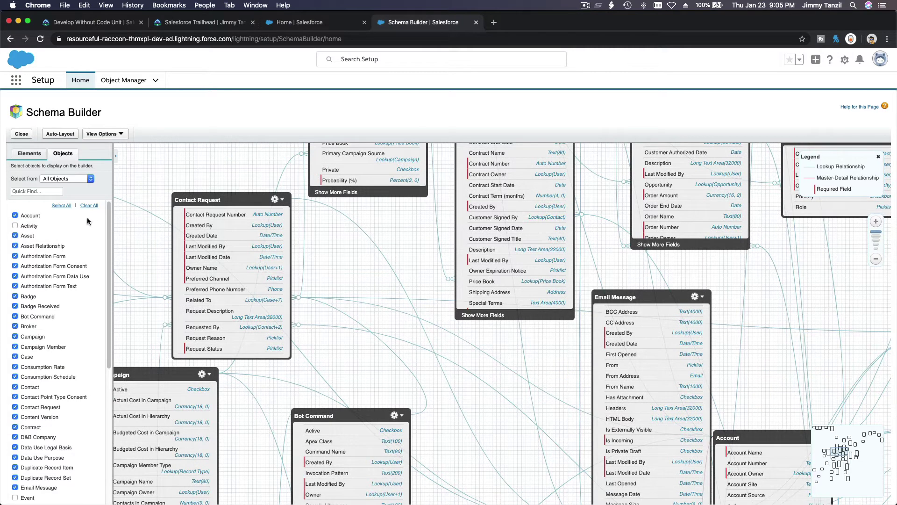
pyautogui.click(89, 206)
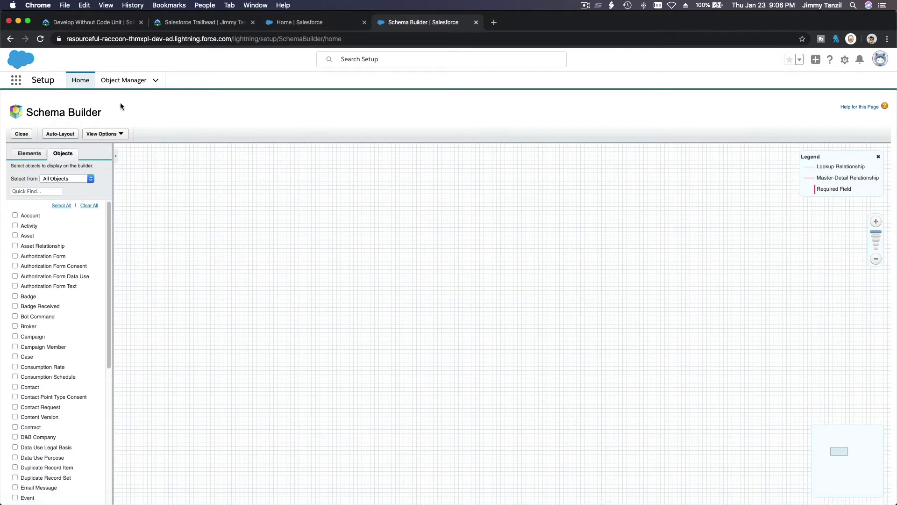
pyautogui.click(102, 24)
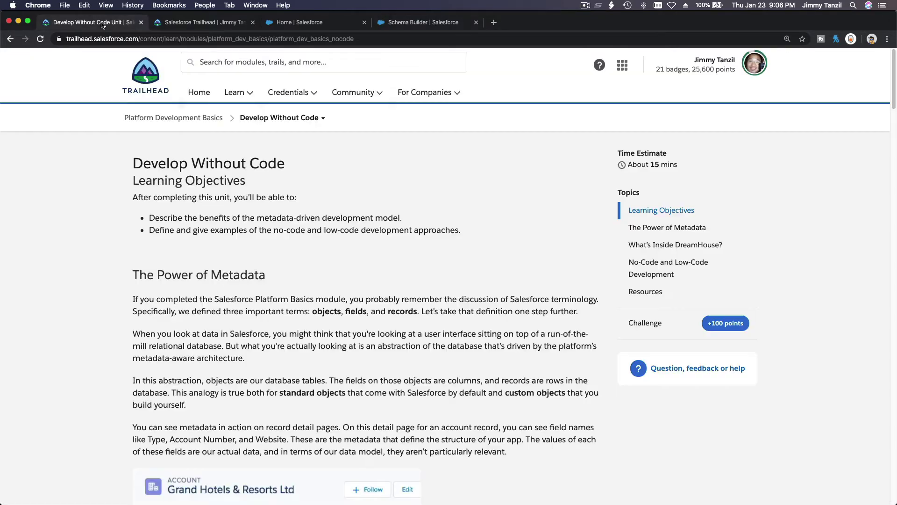
pyautogui.scroll(-10, 187, 183)
pyautogui.scroll(-10, 188, 185)
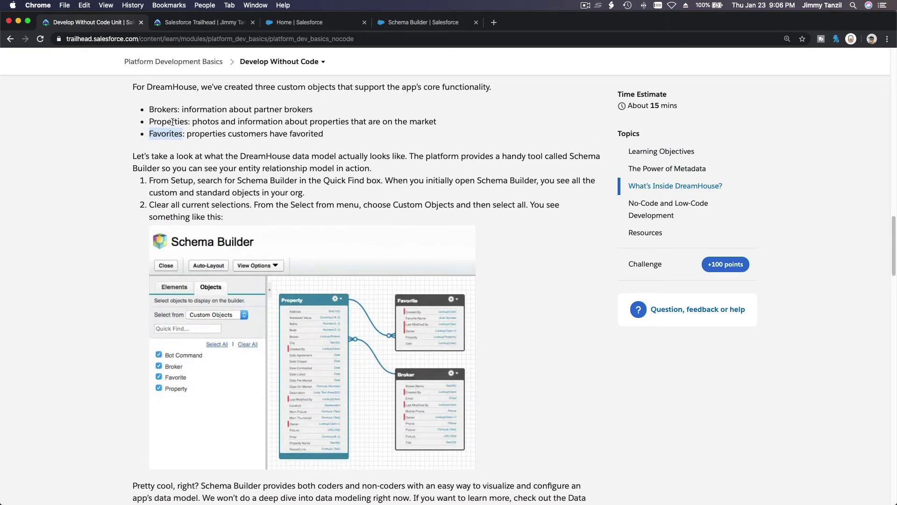
# - Add the Broker, Property and Favorite objects to the schema diagram through Quick Find
pyautogui.click(435, 24)
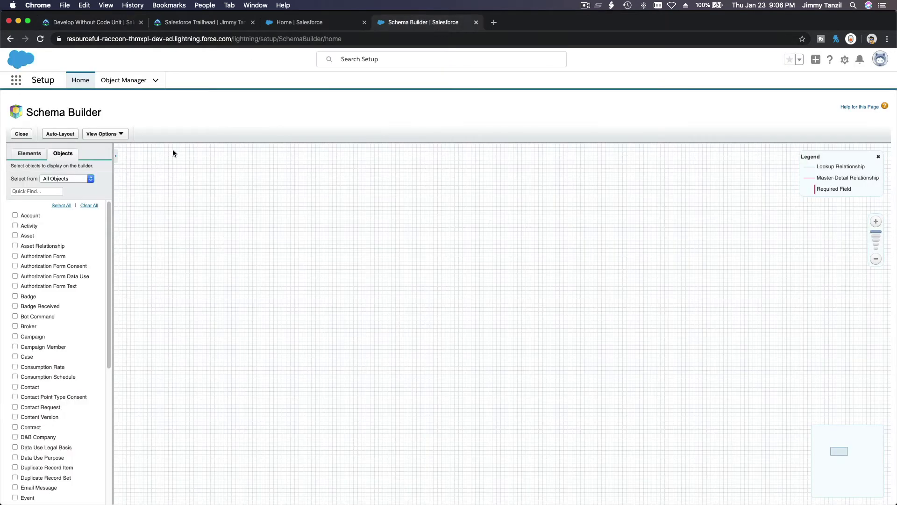
pyautogui.click(45, 190)
pyautogui.write('B')
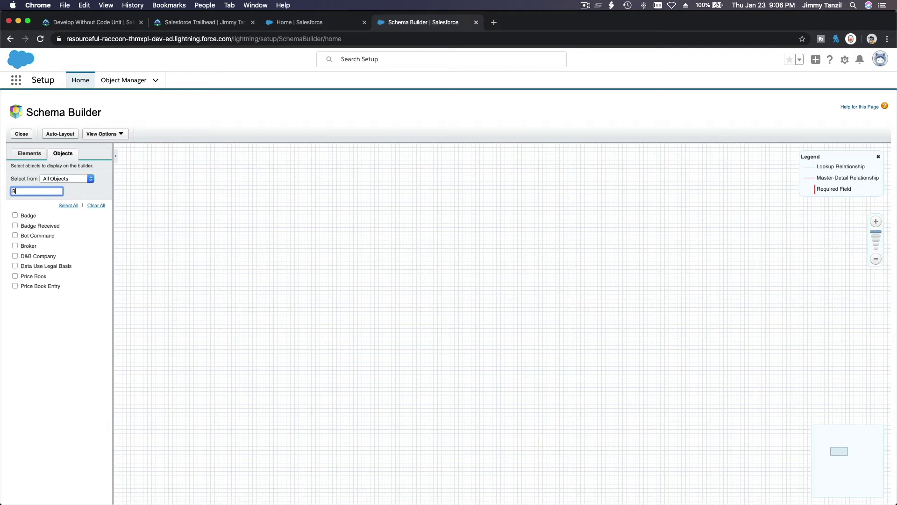
pyautogui.write('roker')
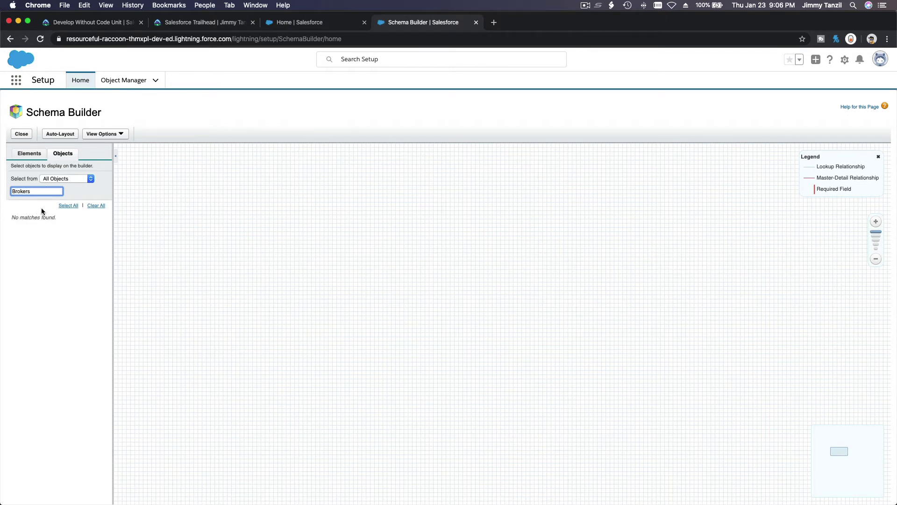
pyautogui.click(15, 215)
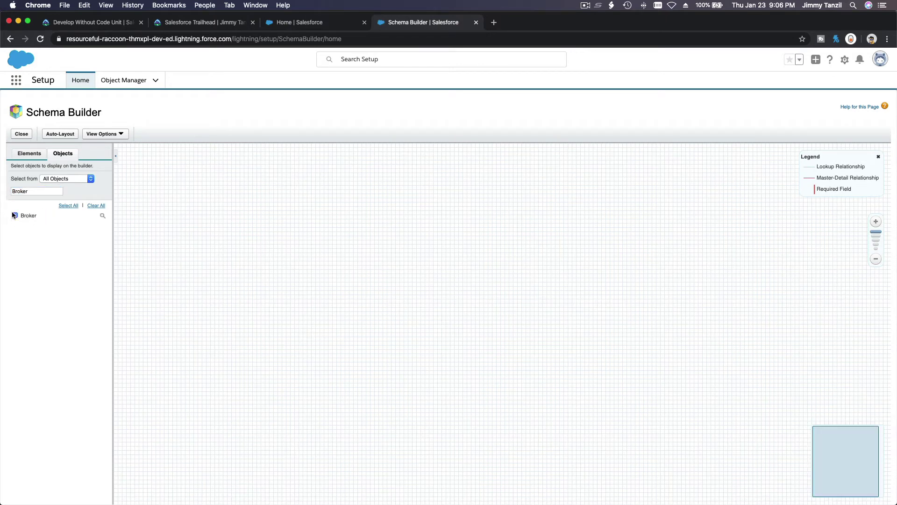
pyautogui.doubleClick(39, 191)
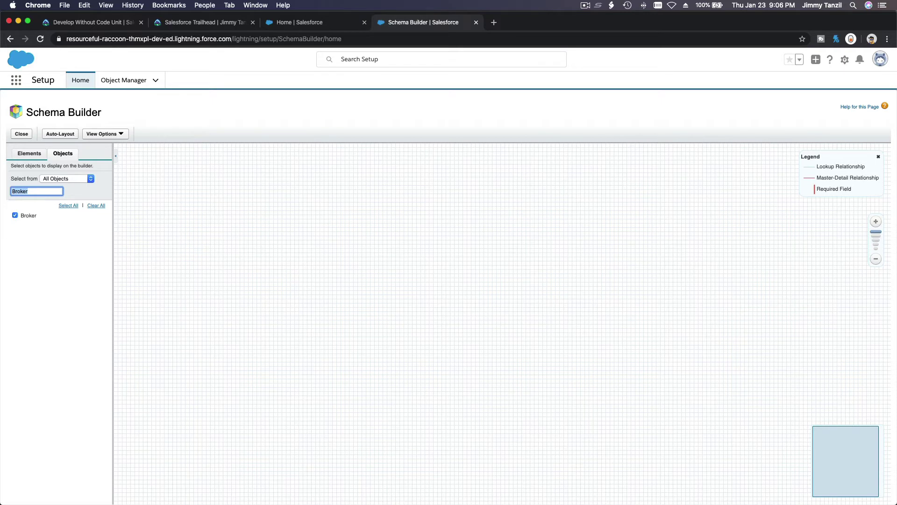
pyautogui.write('Prope')
pyautogui.click(15, 215)
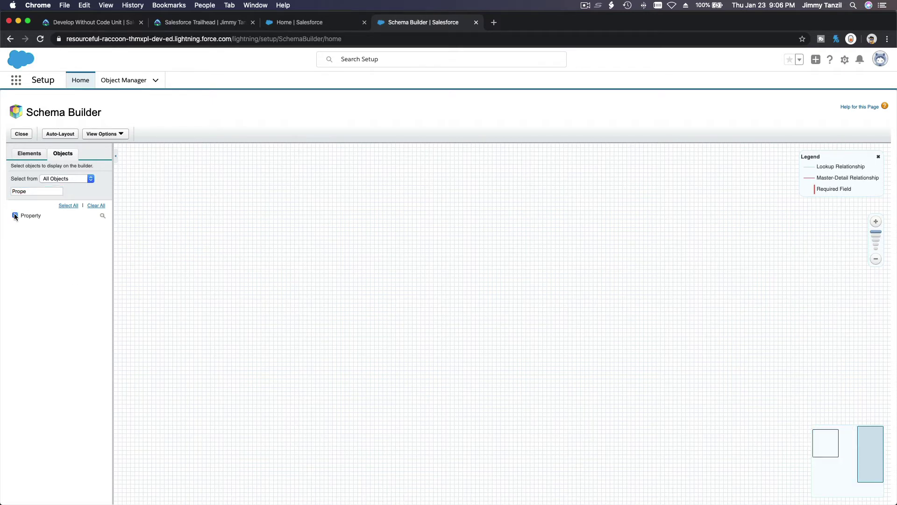
pyautogui.doubleClick(37, 192)
pyautogui.write('fg')
pyautogui.write('a')
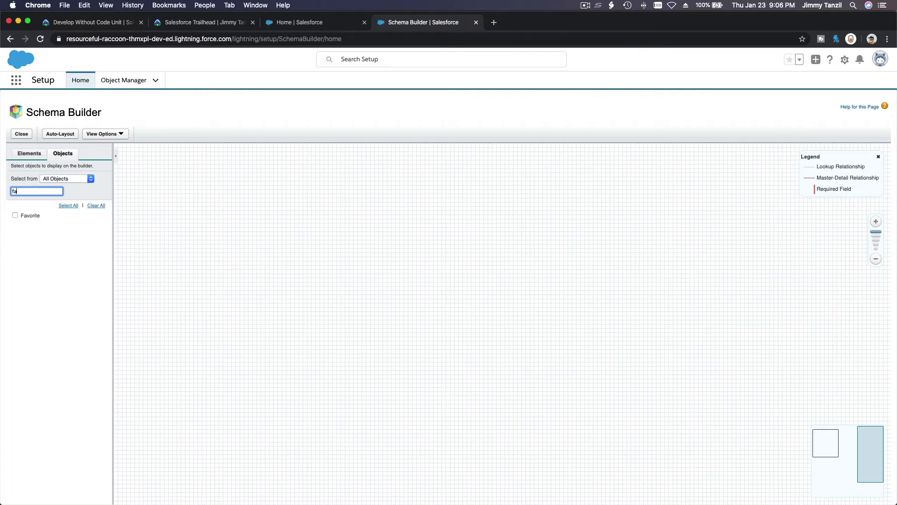
pyautogui.click(15, 215)
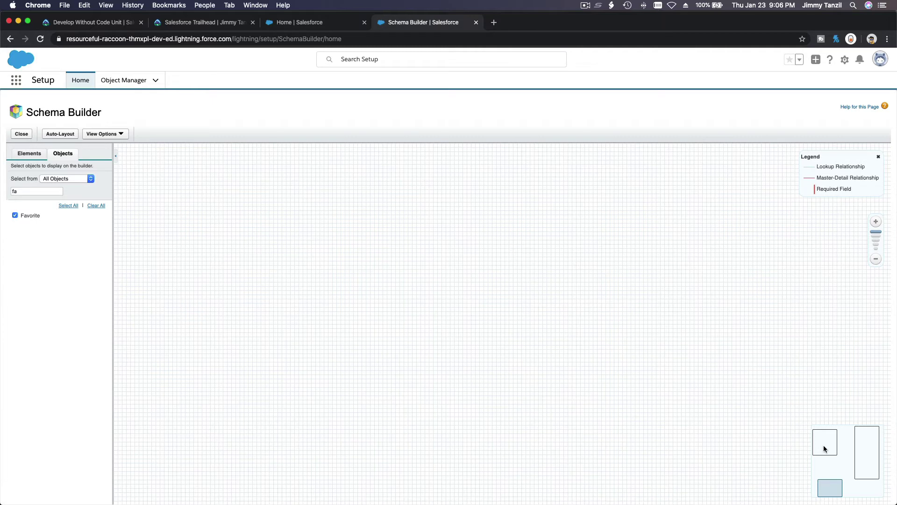
# - Arrange the boxes with Favorite above Broker on the left and Property beside them
pyautogui.click(834, 486)
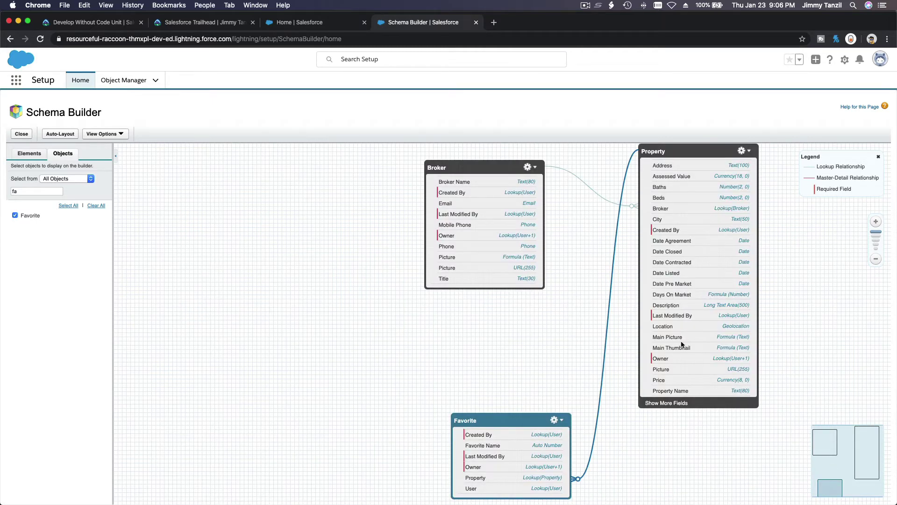
pyautogui.click(876, 260)
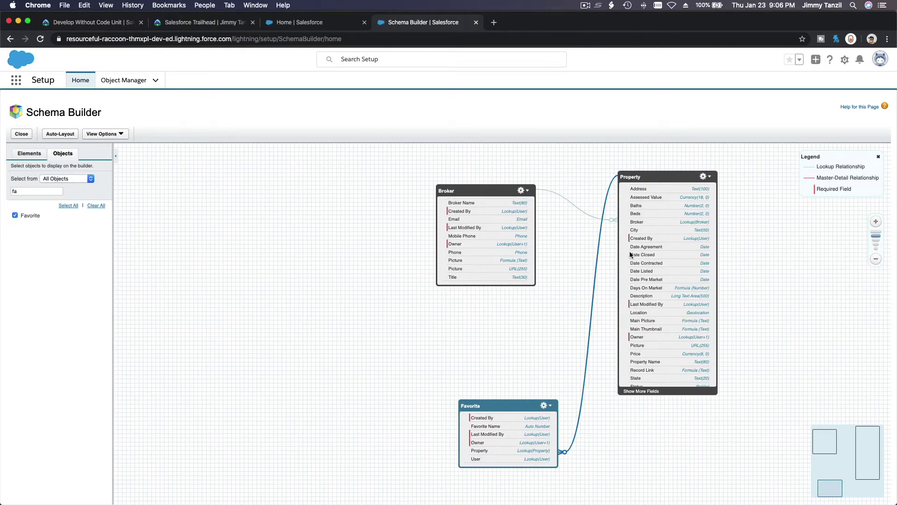
pyautogui.moveTo(658, 177); pyautogui.dragTo(648, 247)
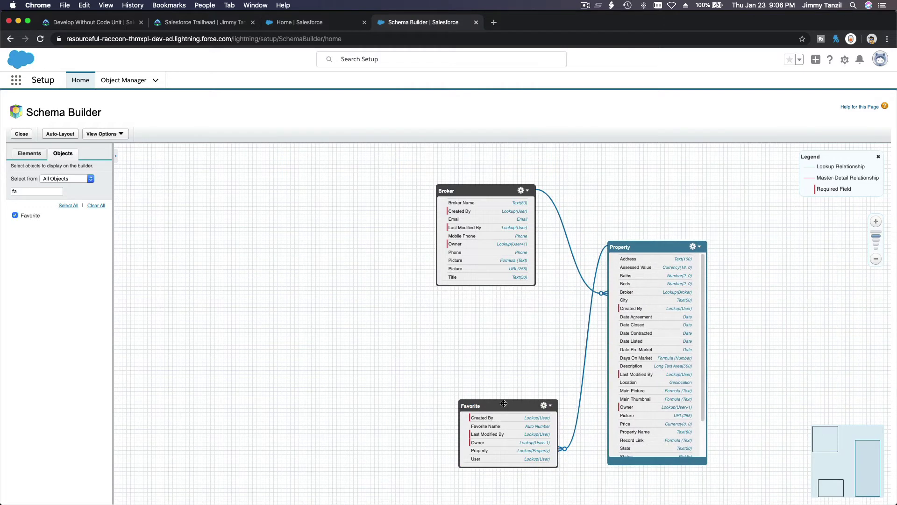
pyautogui.moveTo(505, 404); pyautogui.dragTo(520, 163)
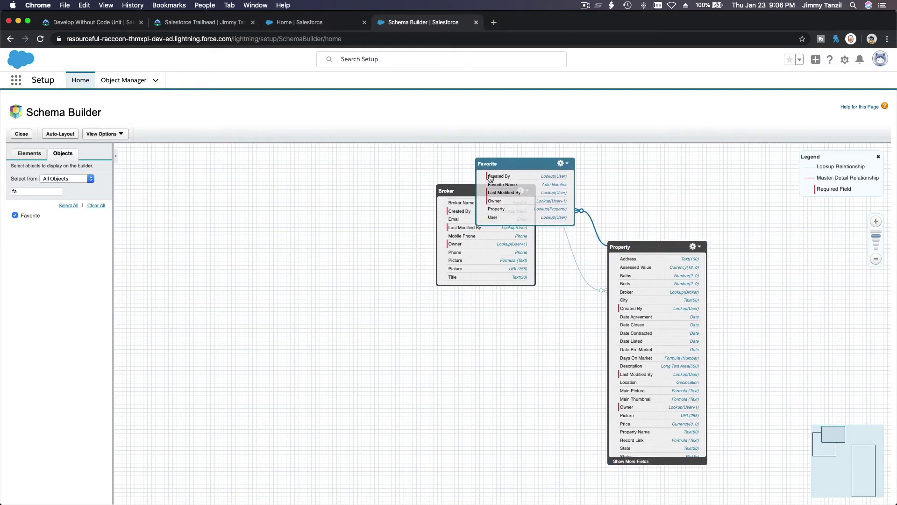
pyautogui.moveTo(459, 205); pyautogui.dragTo(390, 365)
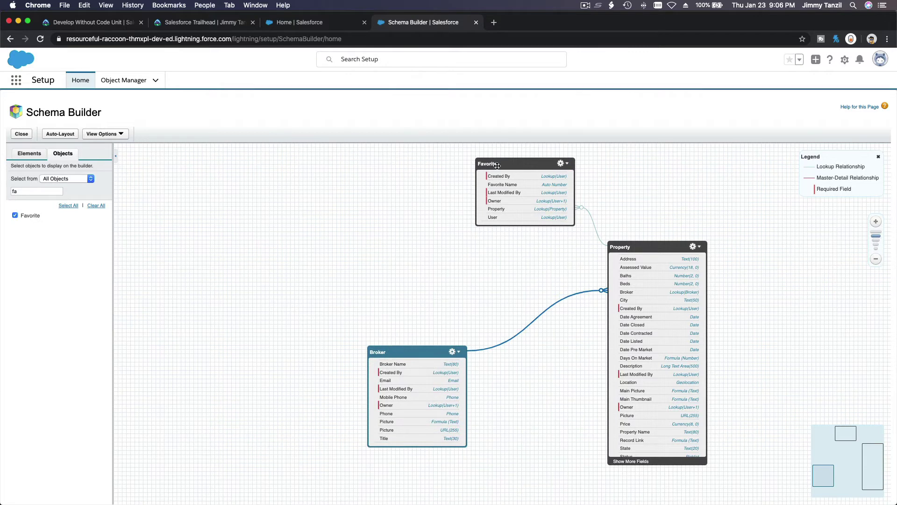
pyautogui.moveTo(497, 165); pyautogui.dragTo(347, 176)
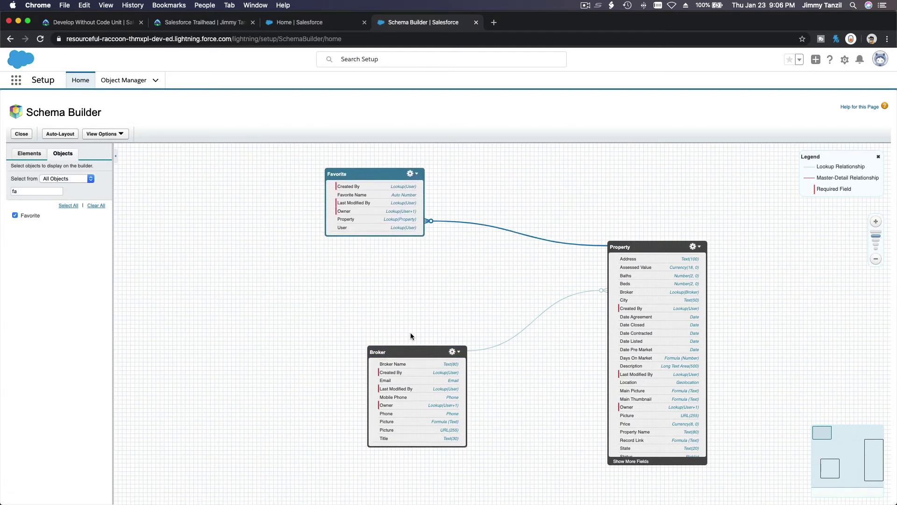
pyautogui.moveTo(410, 352); pyautogui.dragTo(368, 314)
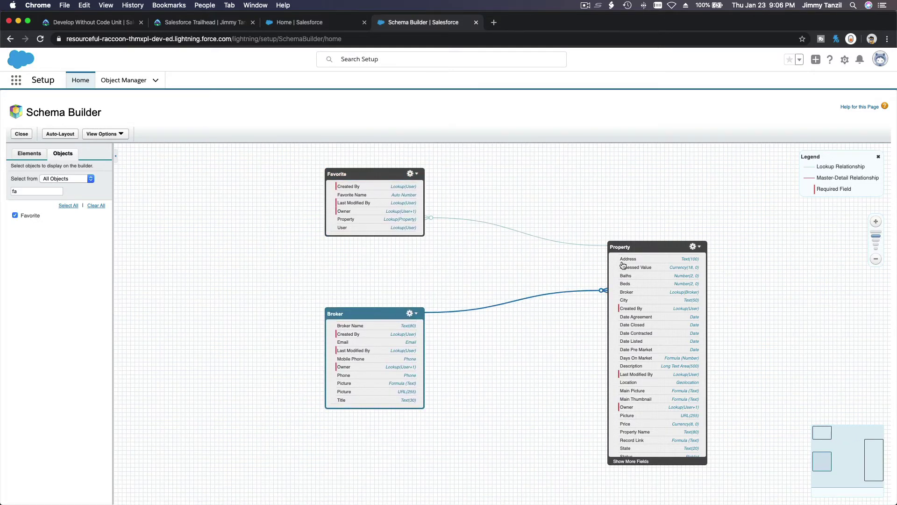
pyautogui.moveTo(641, 246); pyautogui.dragTo(541, 186)
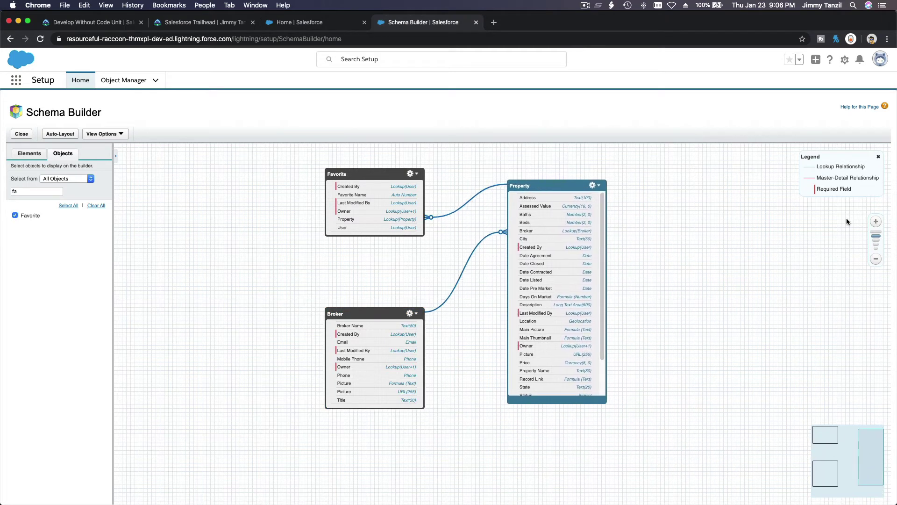
pyautogui.click(875, 222)
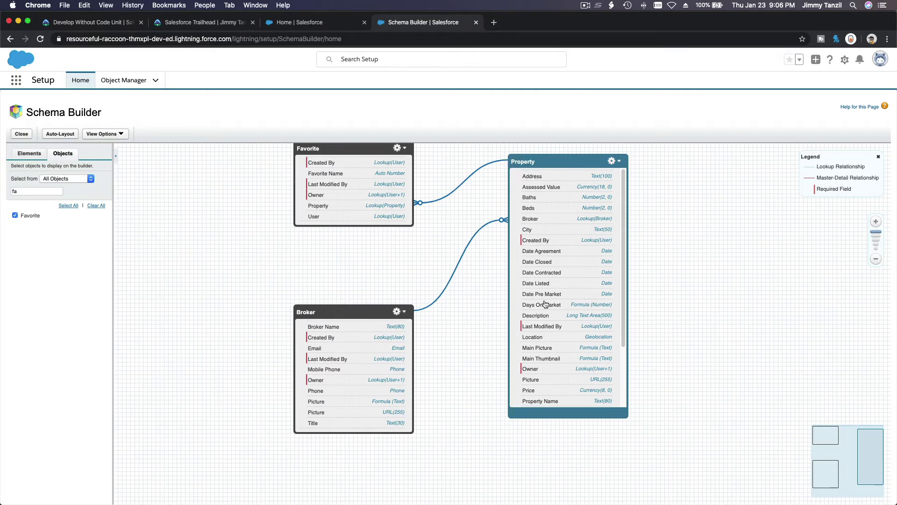
# - Fine-tune the Favorite, Broker and Property positions so the relationship lines run level
pyautogui.scroll(-1, 548, 310)
pyautogui.scroll(-5, 547, 309)
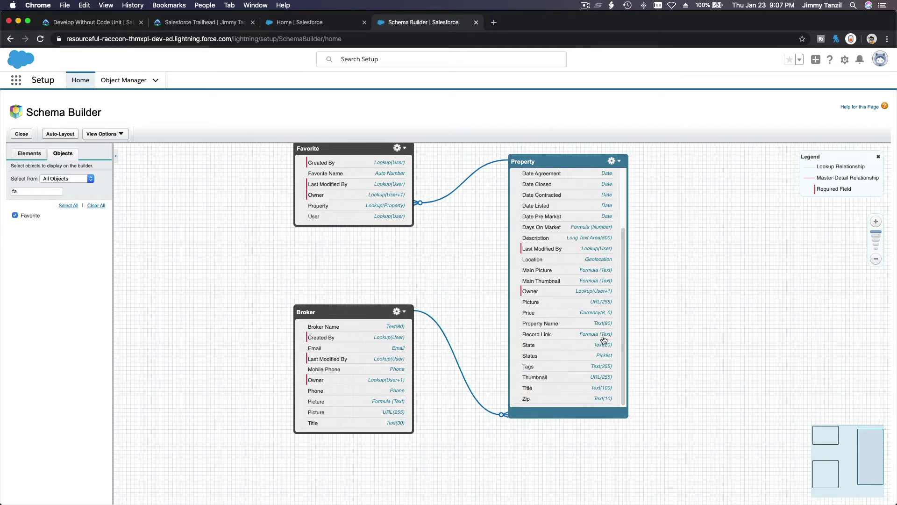
pyautogui.scroll(6, 603, 392)
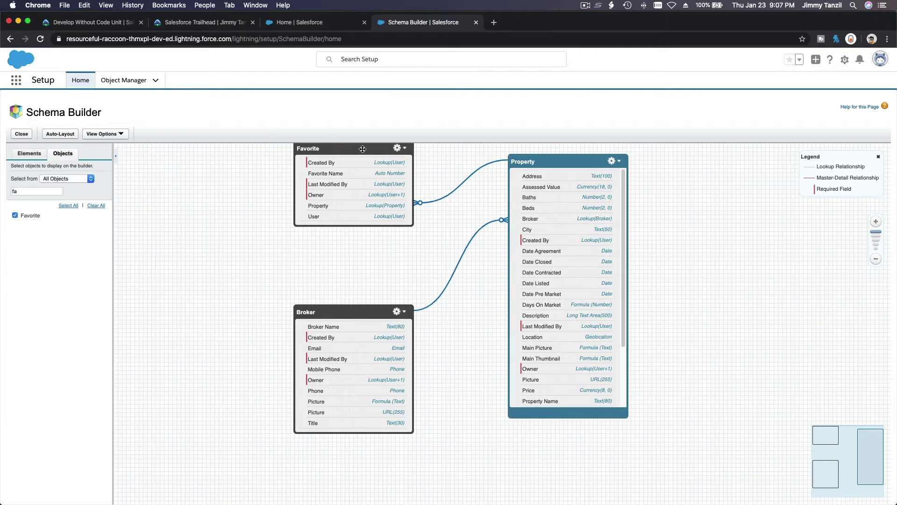
pyautogui.moveTo(363, 149); pyautogui.dragTo(363, 182)
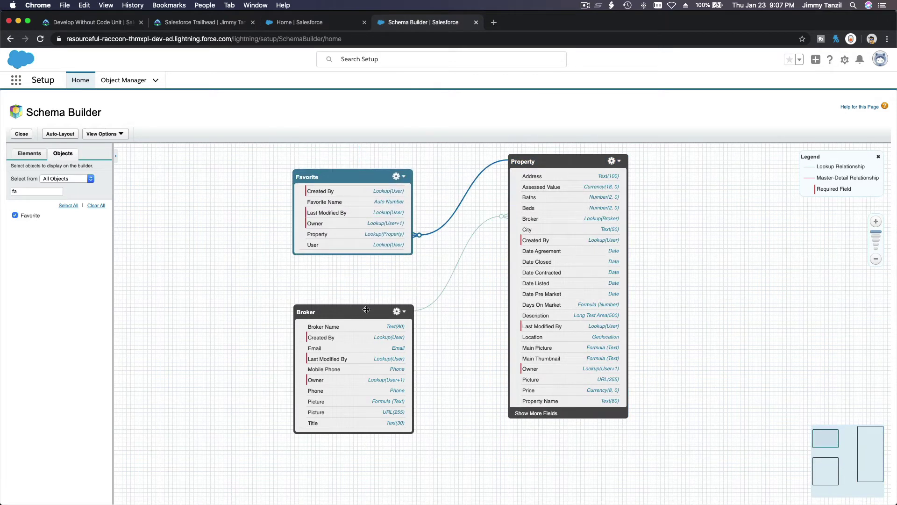
pyautogui.moveTo(363, 304); pyautogui.dragTo(363, 288)
pyautogui.click(404, 182)
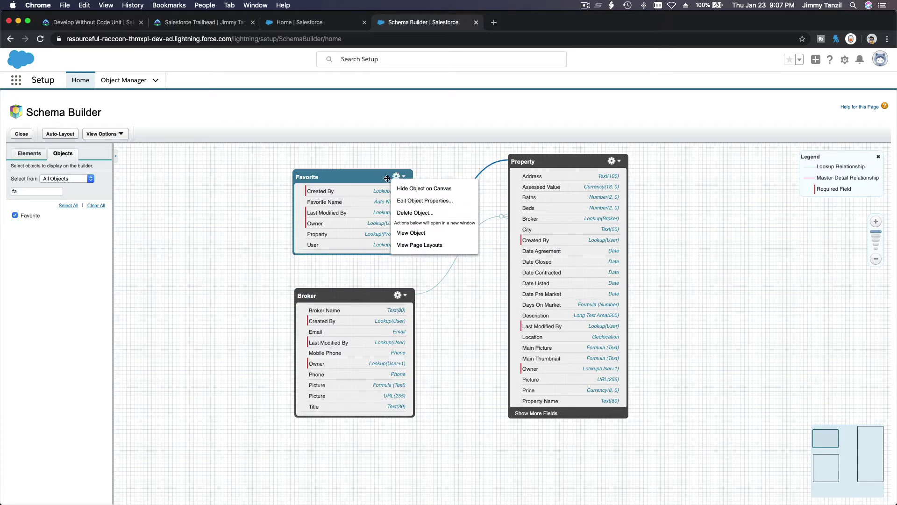
pyautogui.click(371, 177)
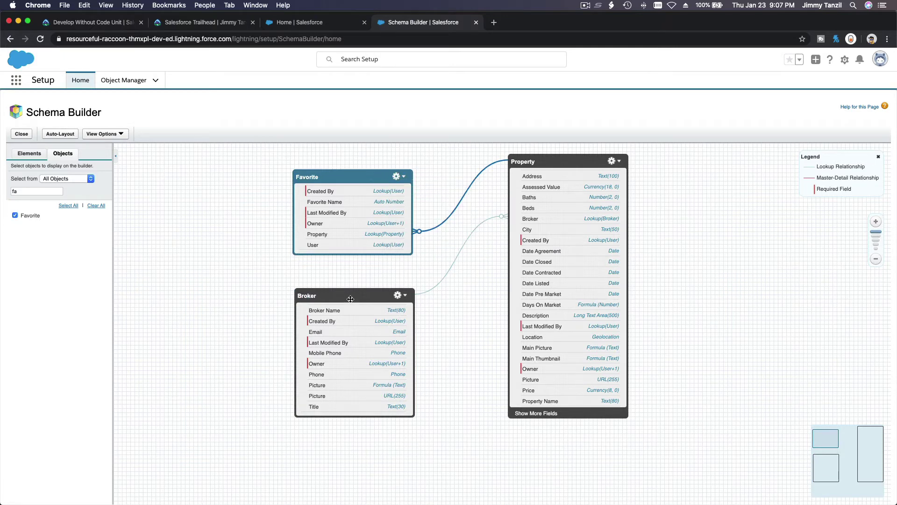
pyautogui.moveTo(350, 299); pyautogui.dragTo(349, 296)
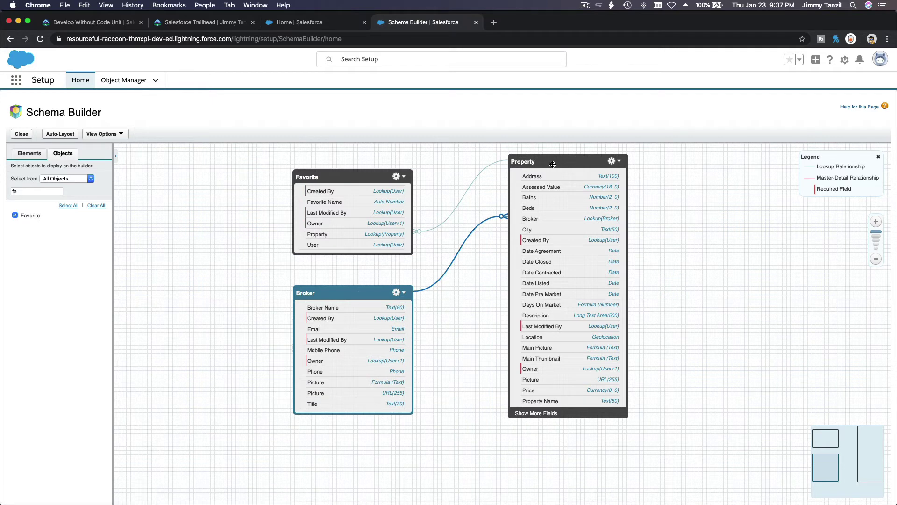
pyautogui.moveTo(553, 164); pyautogui.dragTo(562, 234)
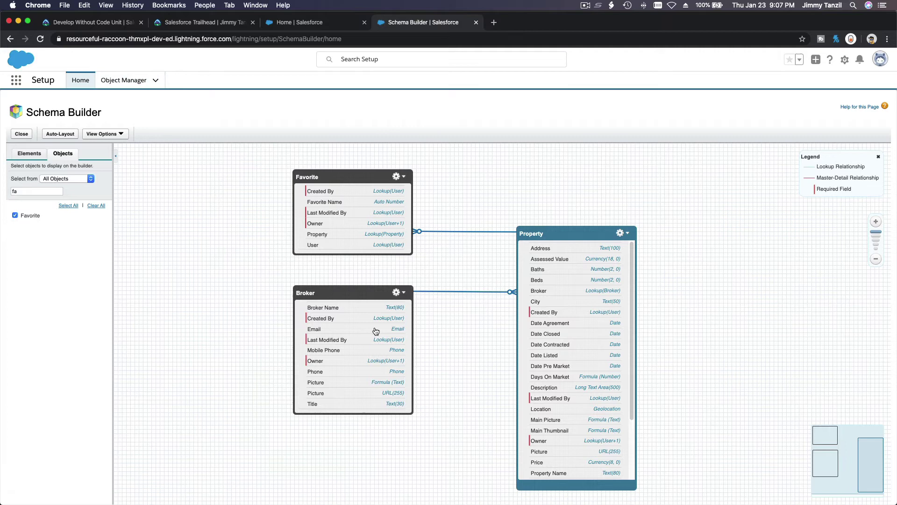
# - Read the lesson down to No-Code and Low-Code Development, then return to Schema Builder
pyautogui.click(87, 25)
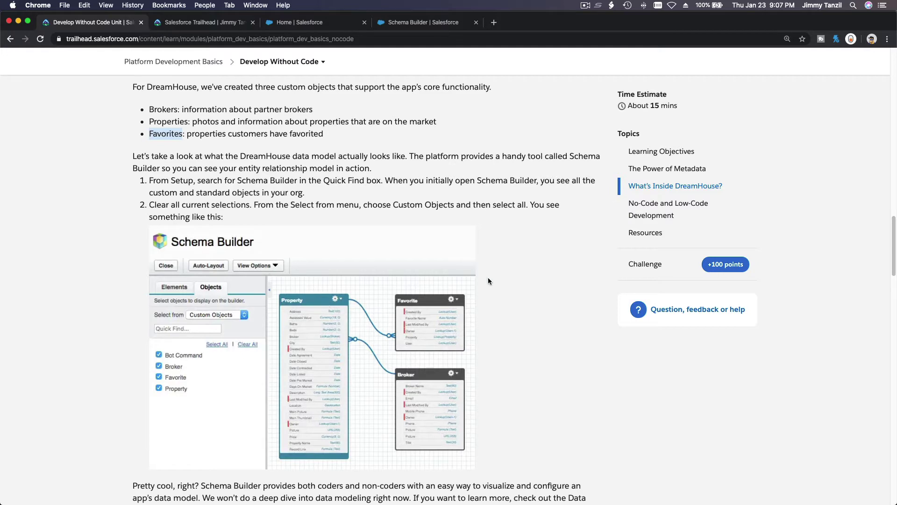
pyautogui.scroll(-15, 540, 266)
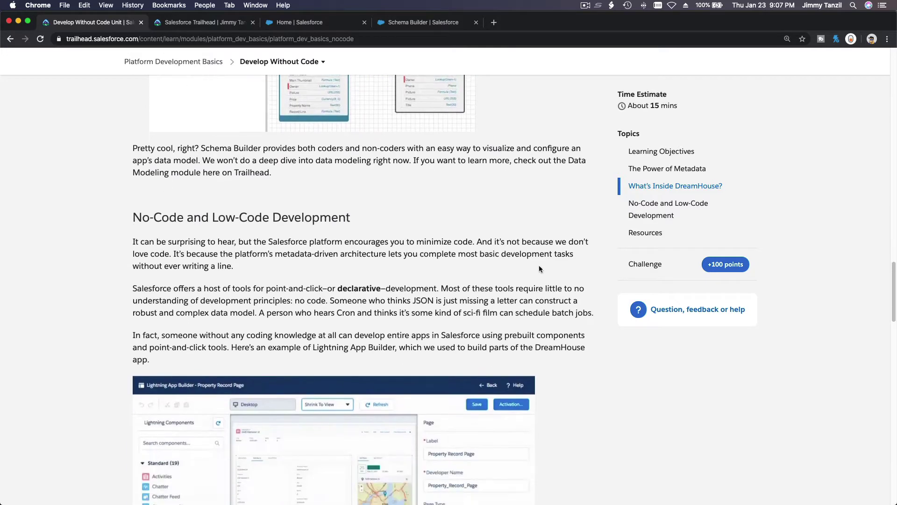
pyautogui.scroll(-2, 539, 265)
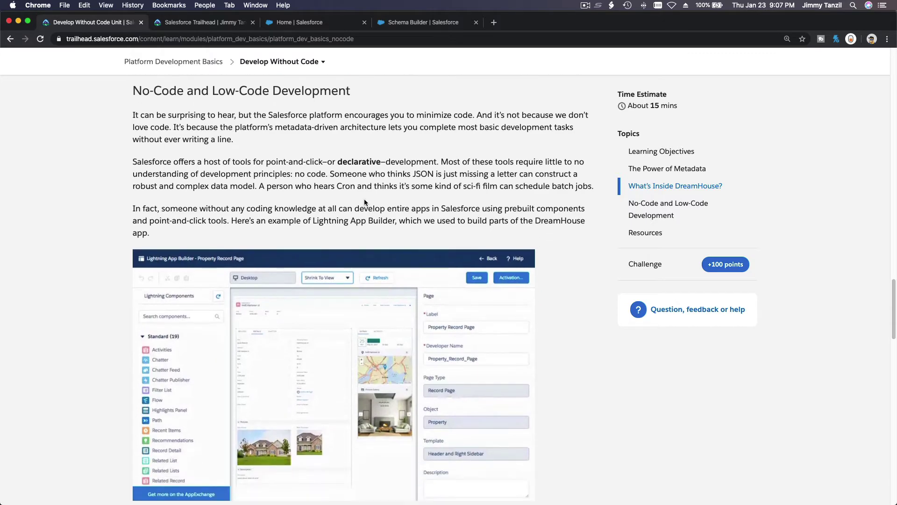
pyautogui.scroll(1, 283, 150)
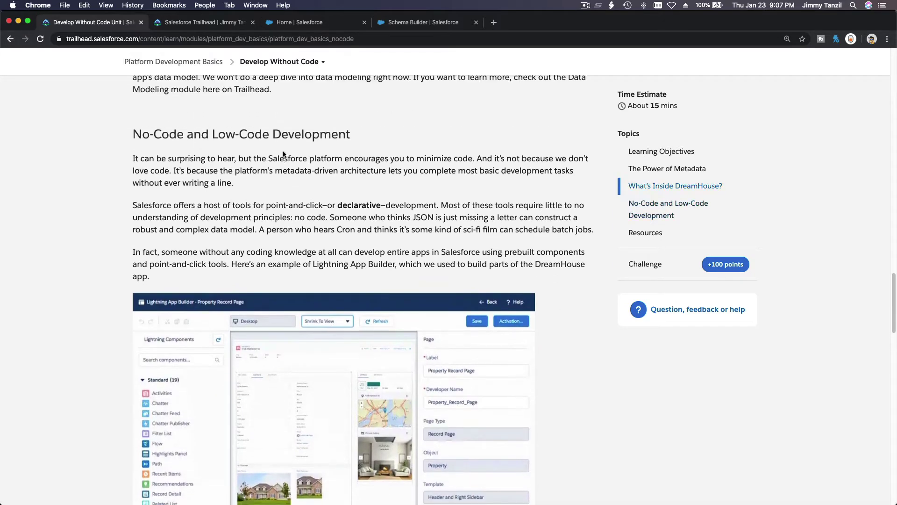
pyautogui.scroll(-3, 304, 333)
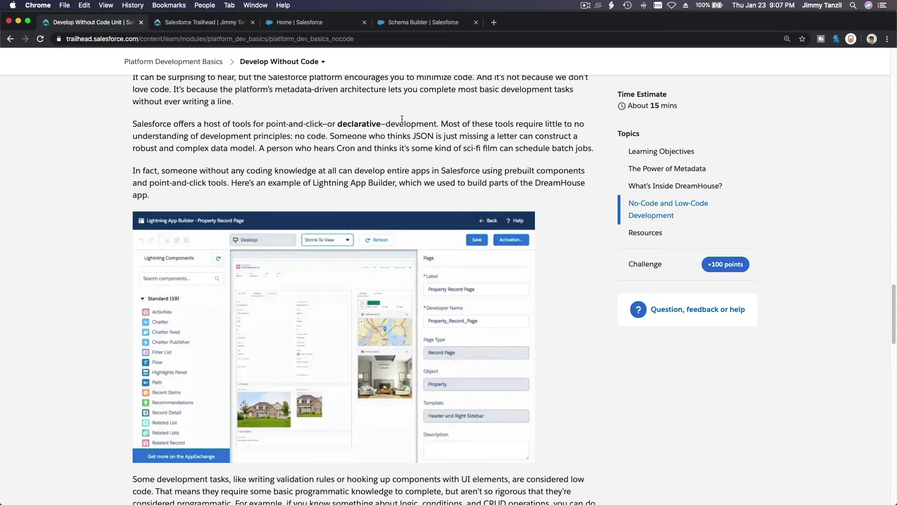
pyautogui.click(417, 26)
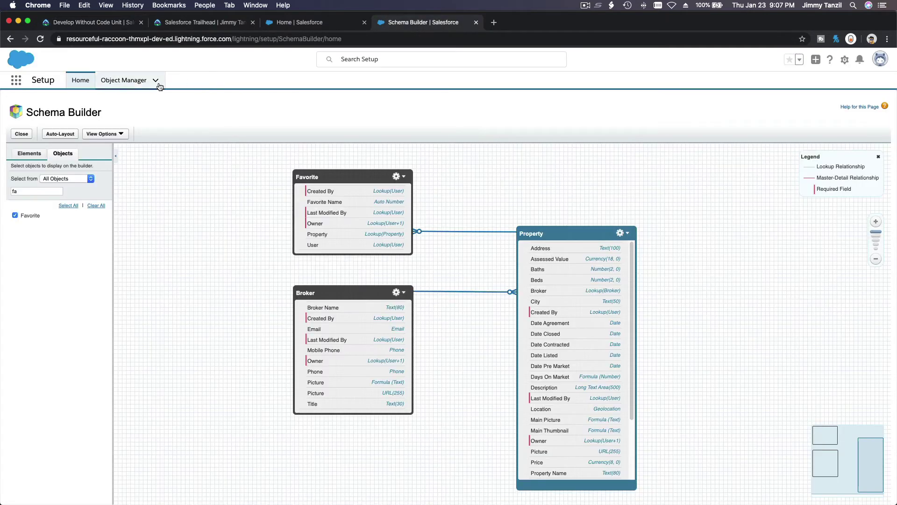
# - Find Lightning App Builder with a 'Light' Quick Find search and open the Property Explorer page
pyautogui.click(80, 81)
pyautogui.click(68, 105)
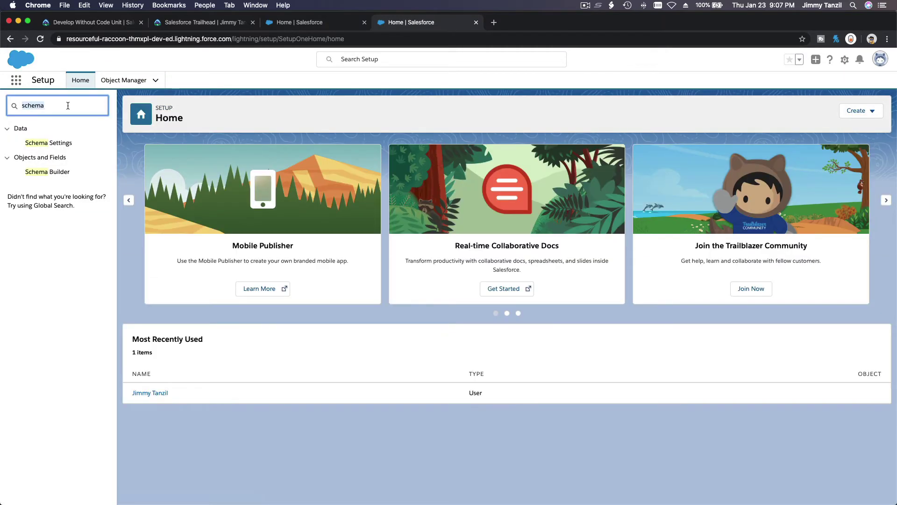
pyautogui.write('Light')
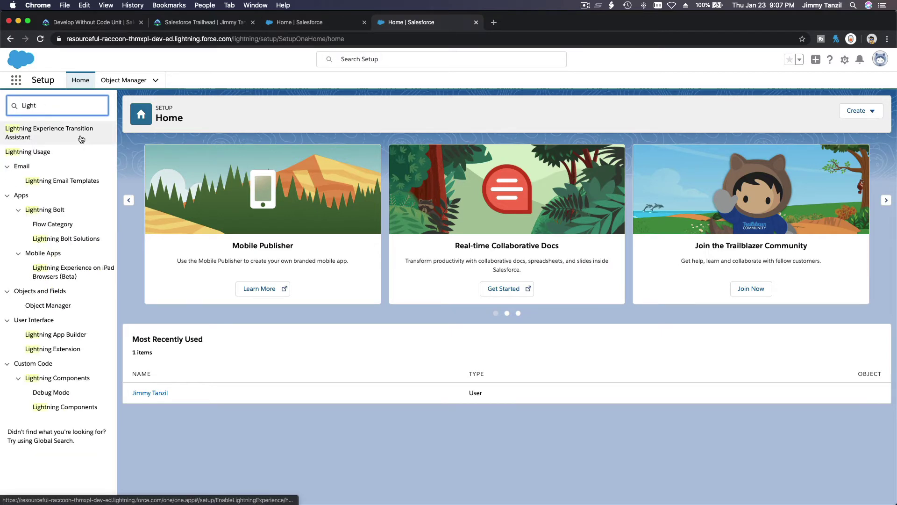
pyautogui.click(82, 335)
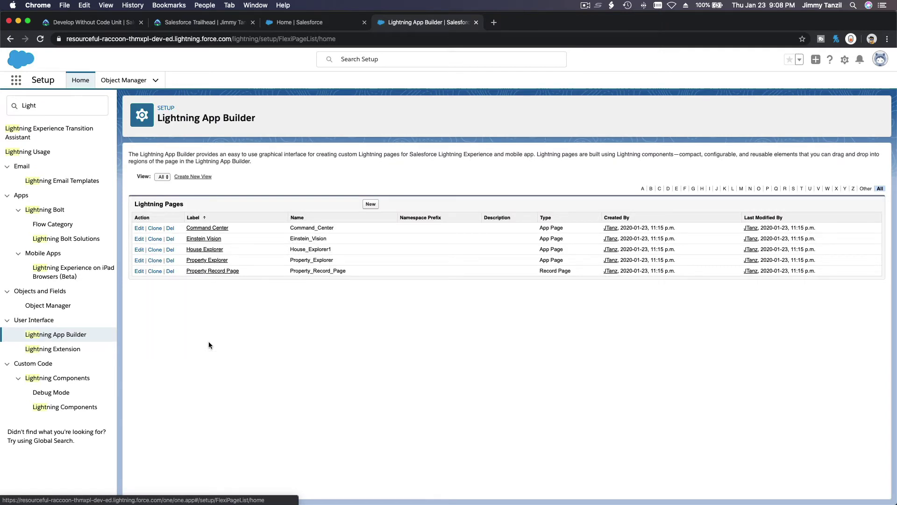
pyautogui.click(208, 260)
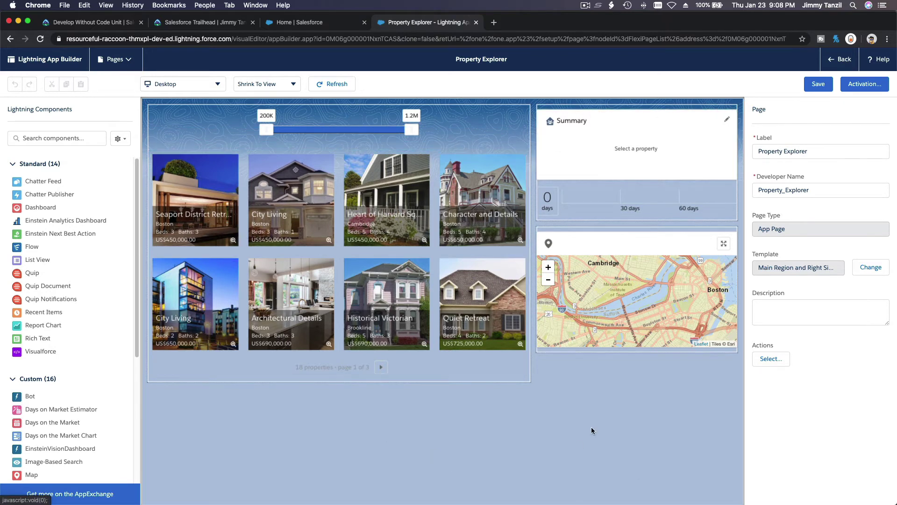
# - Select the Map component to show its Location__Latitude__s and Location__Longitude__s field settings
pyautogui.click(607, 253)
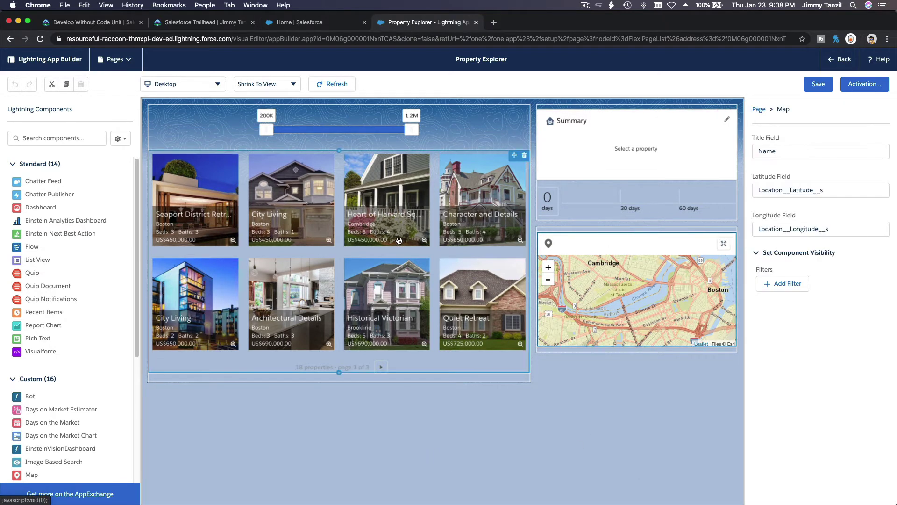
pyautogui.scroll(-5, 55, 194)
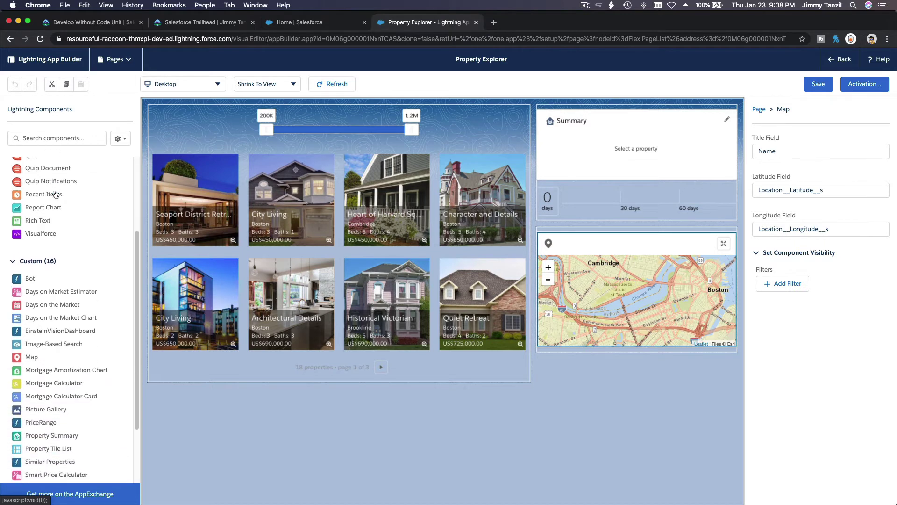
pyautogui.scroll(5, 55, 195)
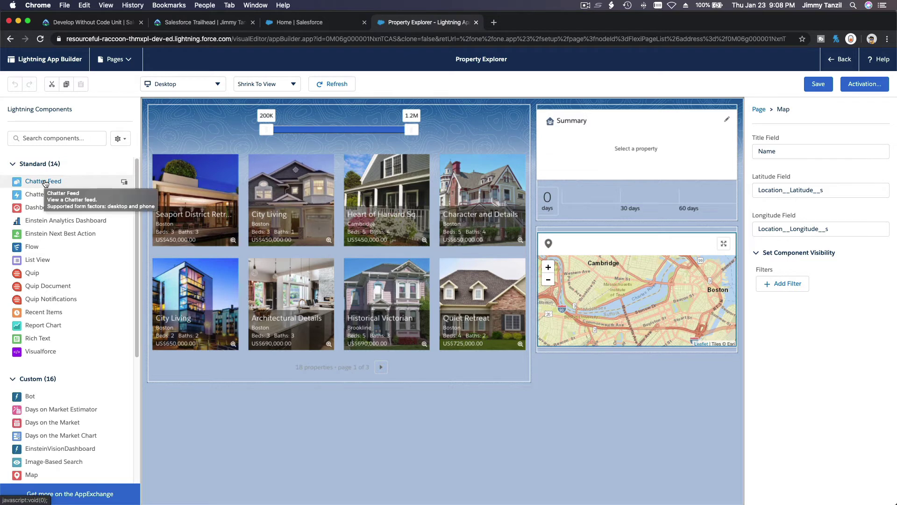
pyautogui.scroll(-4, 42, 196)
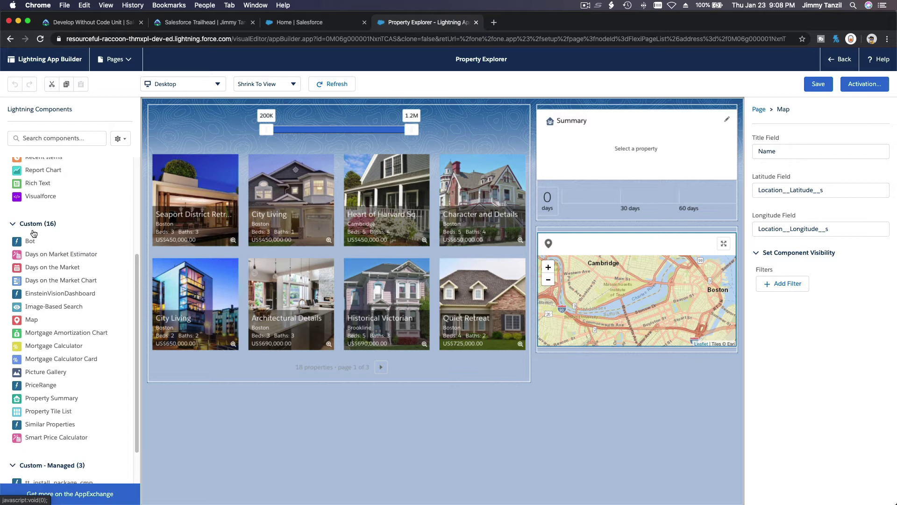
pyautogui.scroll(-1, 38, 275)
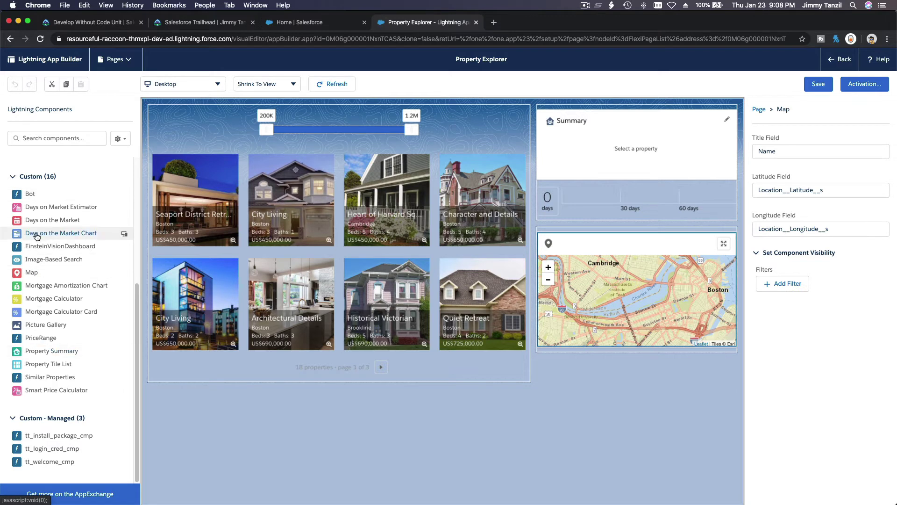
# - Browse the Standard and Custom lists in the Lightning Components panel
pyautogui.moveTo(42, 246); pyautogui.dragTo(228, 262)
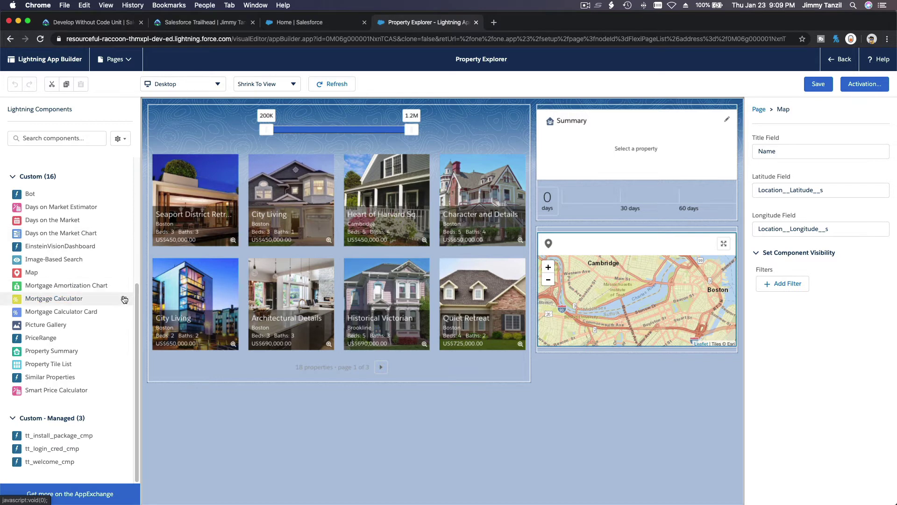
pyautogui.scroll(2, 133, 287)
pyautogui.scroll(6, 133, 287)
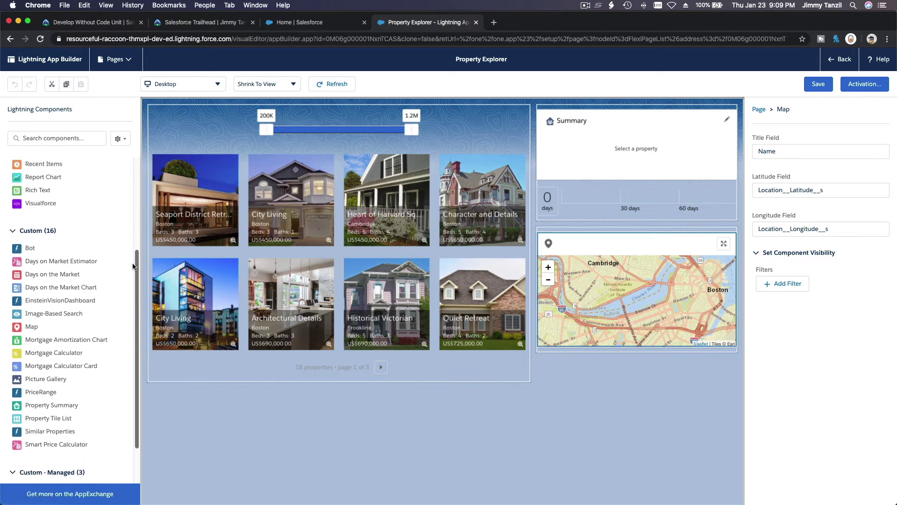
pyautogui.scroll(3, 129, 203)
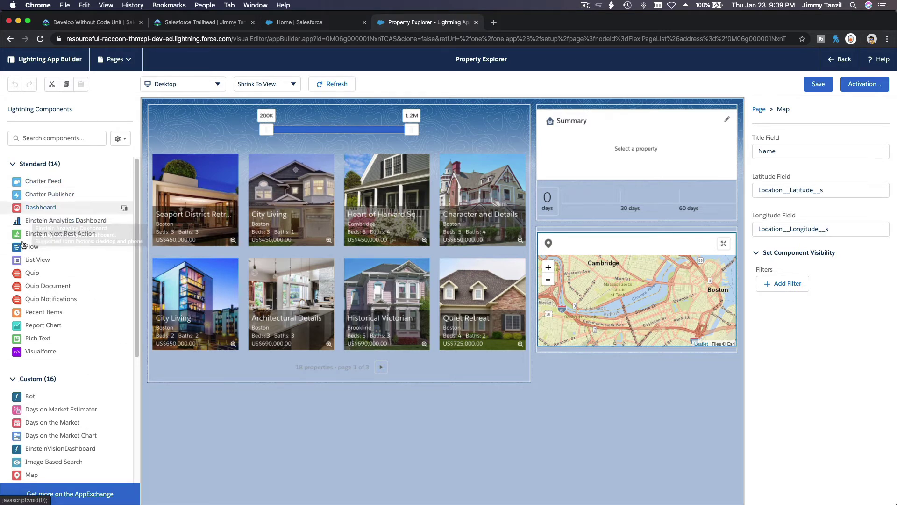
pyautogui.scroll(-5, 70, 308)
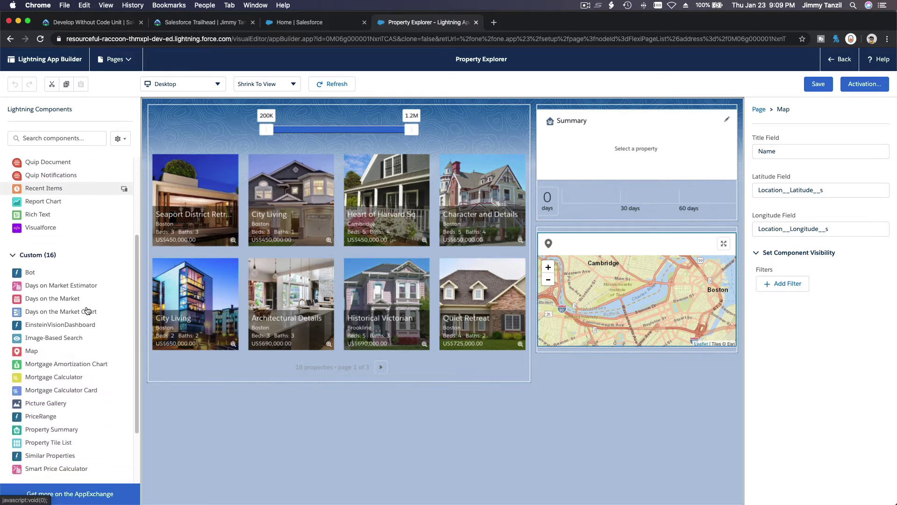
pyautogui.scroll(4, 87, 310)
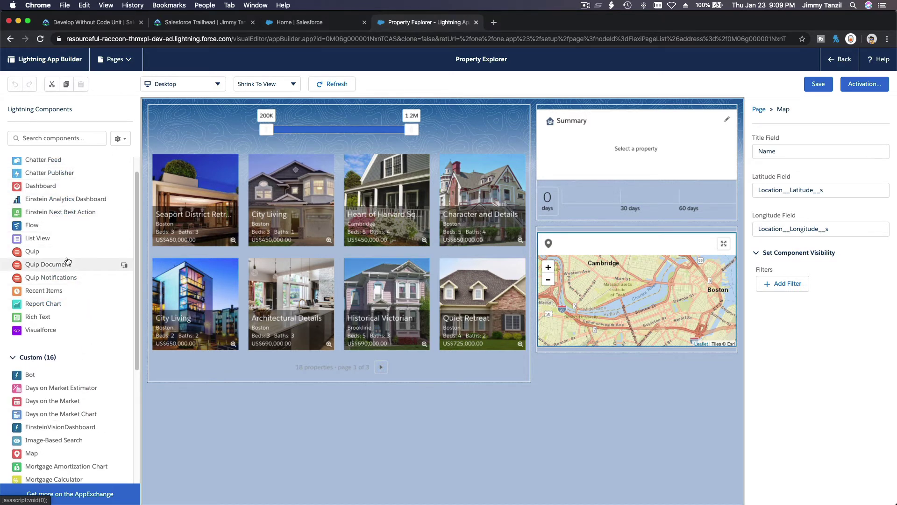
pyautogui.moveTo(68, 261)
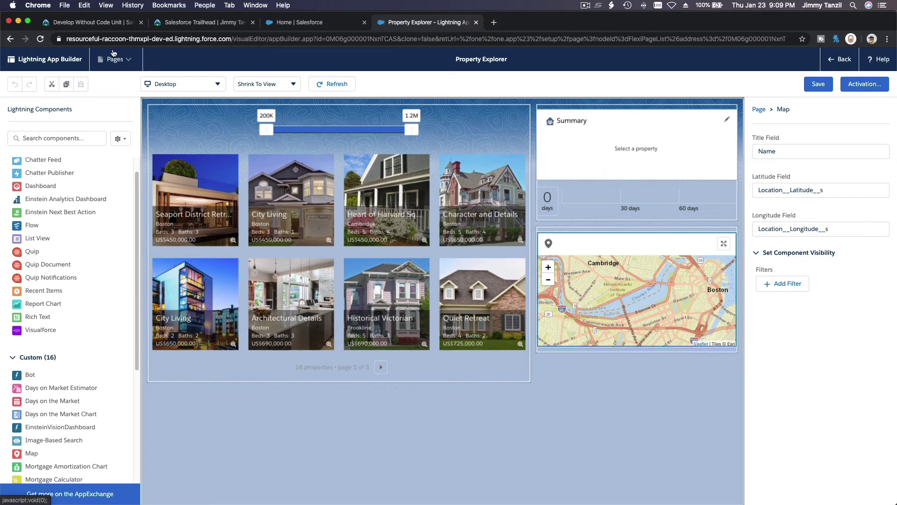
pyautogui.click(98, 27)
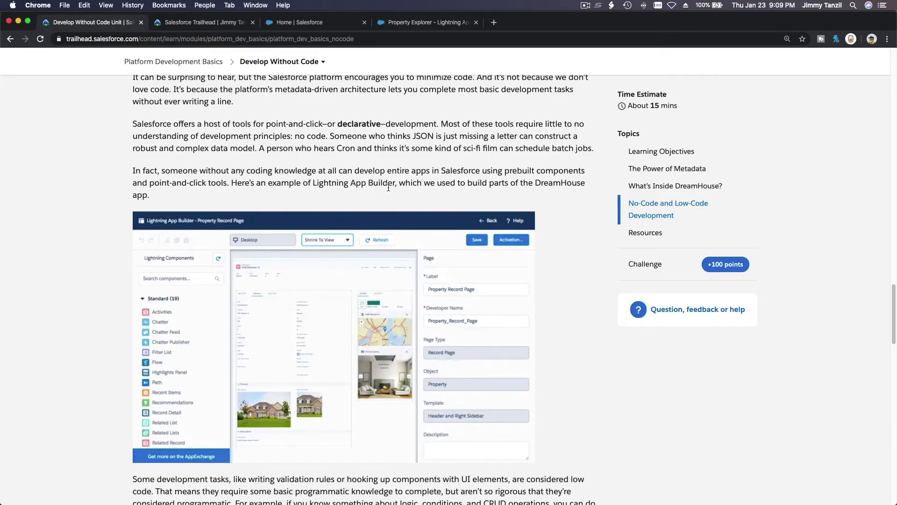
pyautogui.scroll(-7, 388, 188)
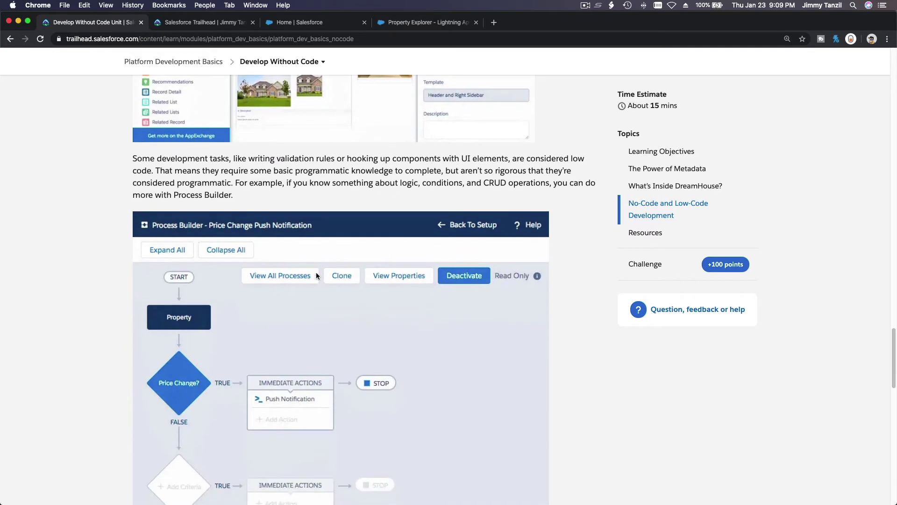
pyautogui.scroll(-2, 321, 268)
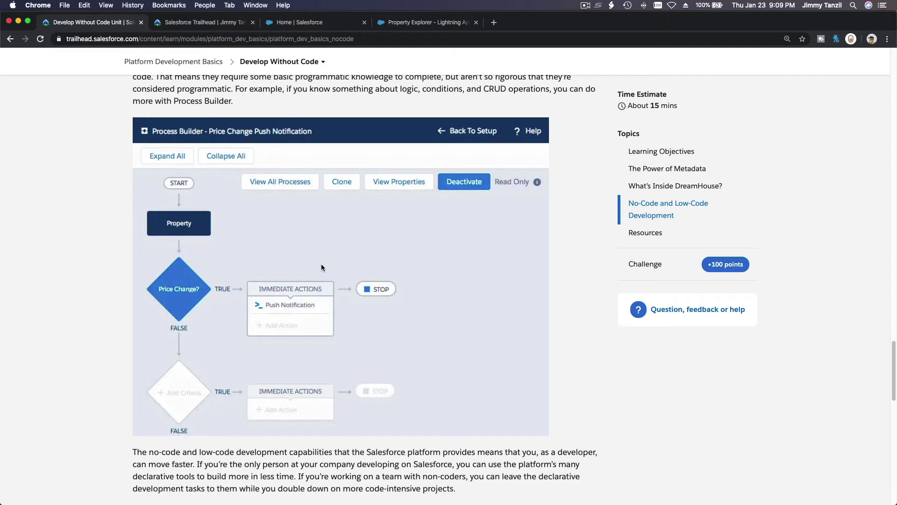
pyautogui.click(411, 24)
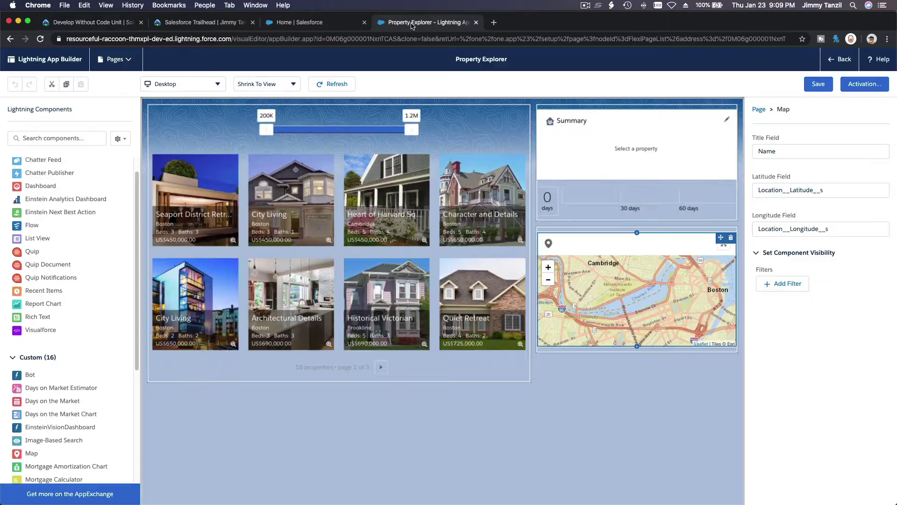
# - Go back to Setup, Quick Find 'Apex', and open Apex Classes under Custom Code
pyautogui.click(841, 60)
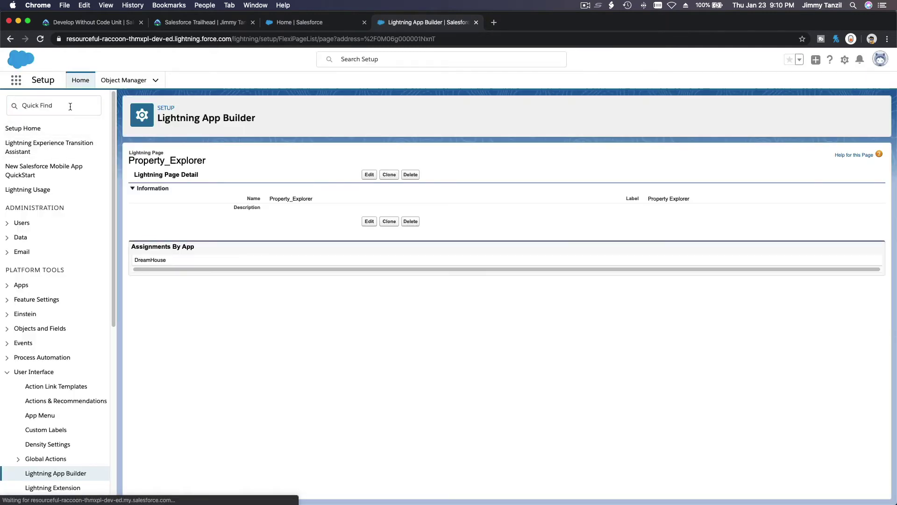
pyautogui.click(70, 107)
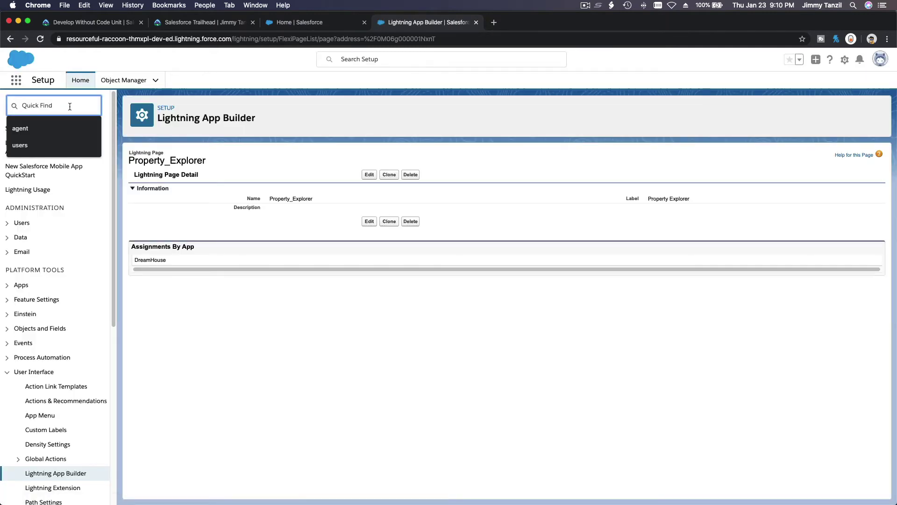
pyautogui.write('Apex')
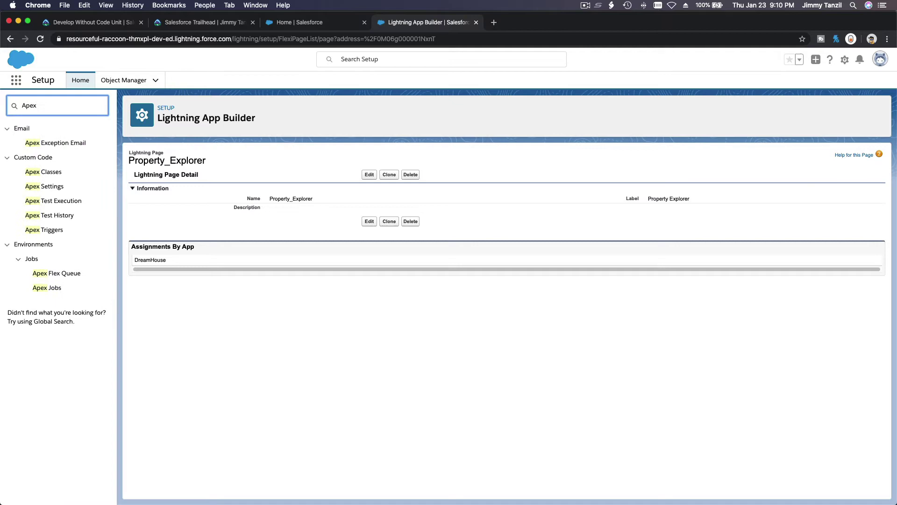
pyautogui.click(46, 172)
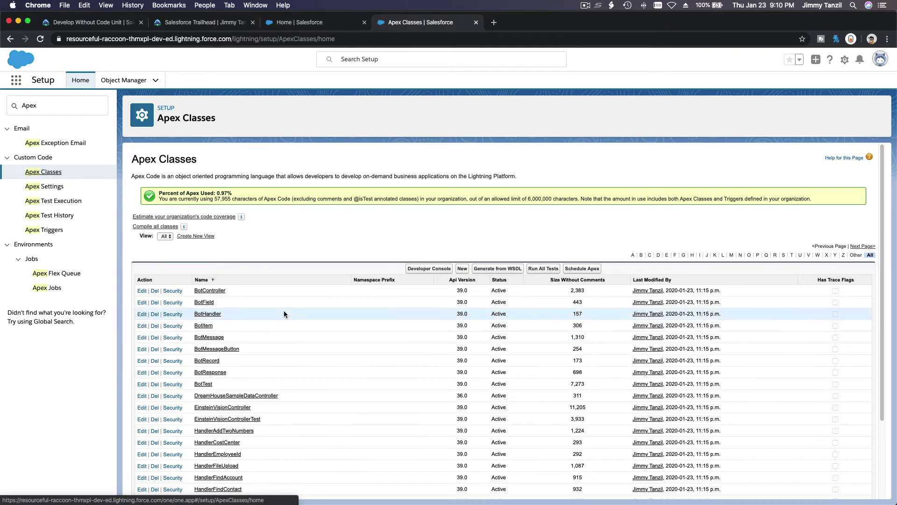
pyautogui.scroll(-3, 284, 314)
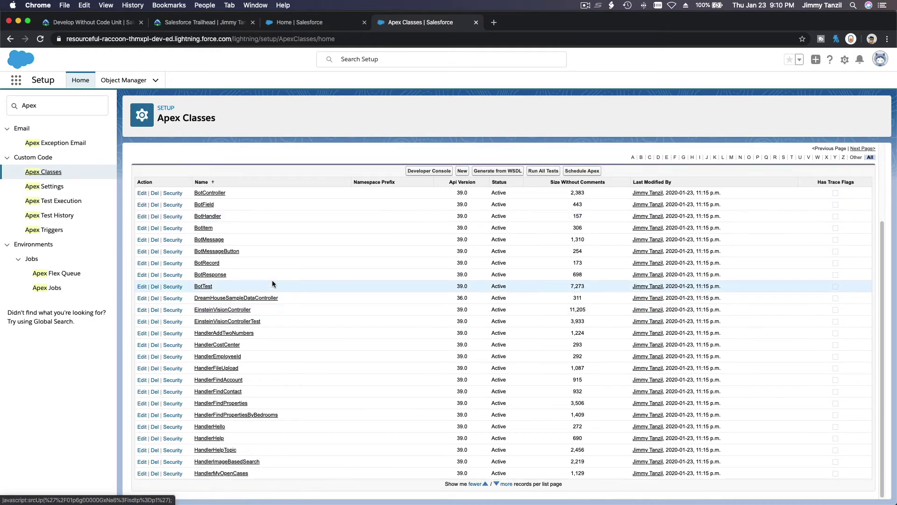
pyautogui.scroll(1, 273, 283)
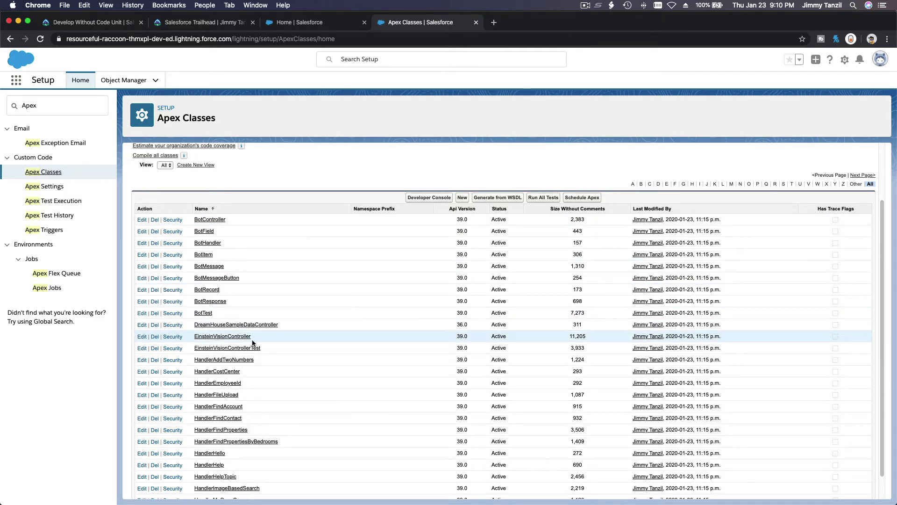
# - Open the EinsteinVisionController Apex class in the code editor
pyautogui.click(142, 336)
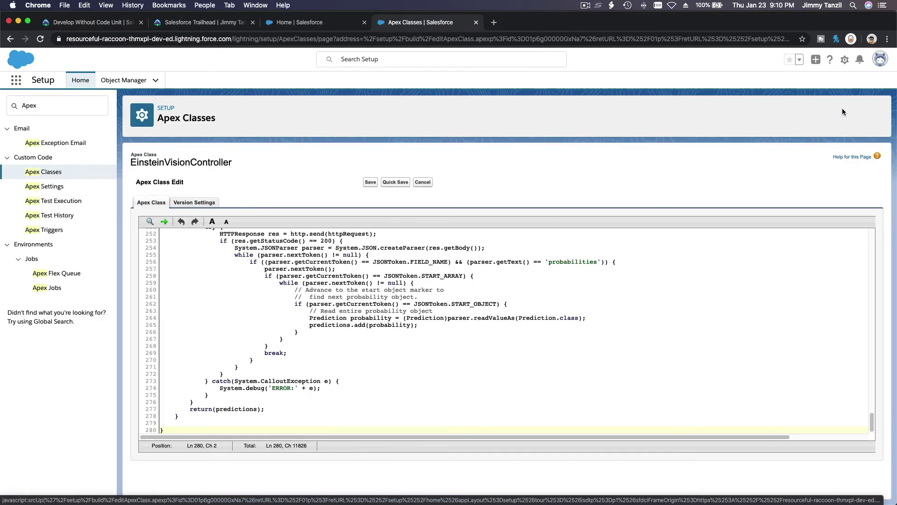
pyautogui.click(847, 60)
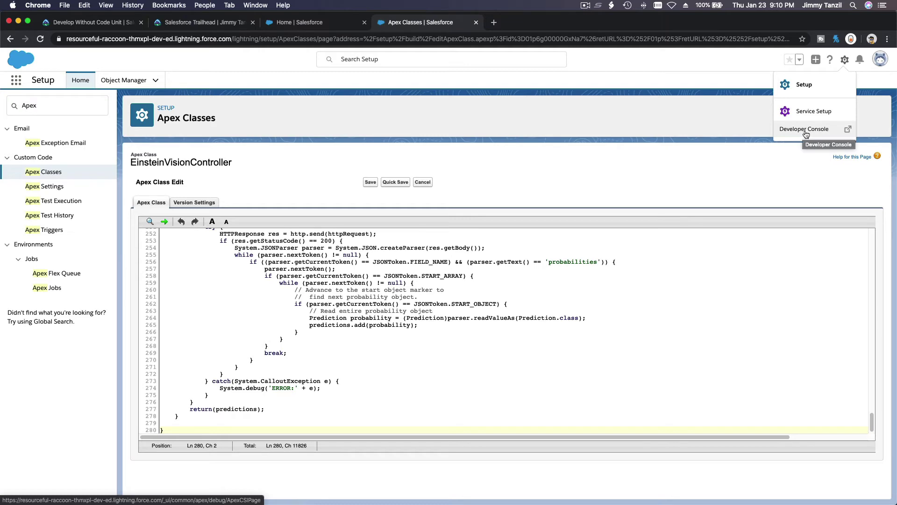
pyautogui.click(544, 344)
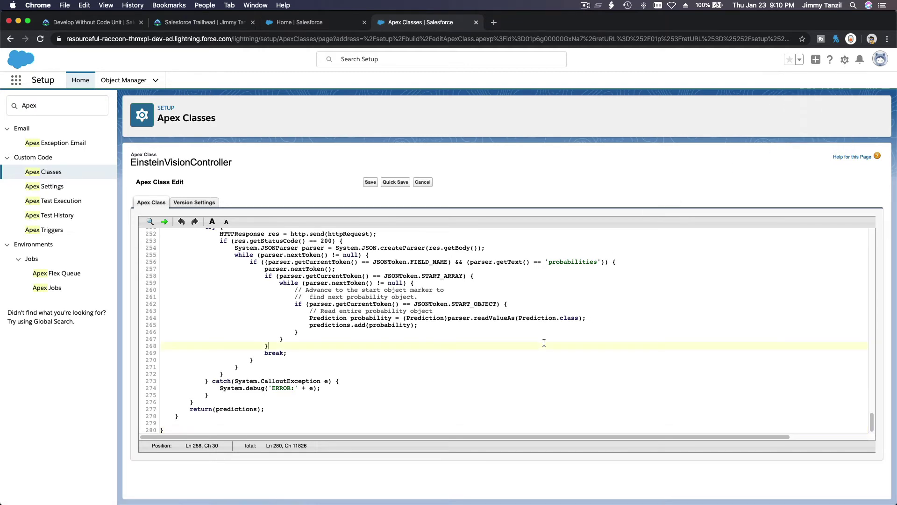
pyautogui.scroll(15, 544, 343)
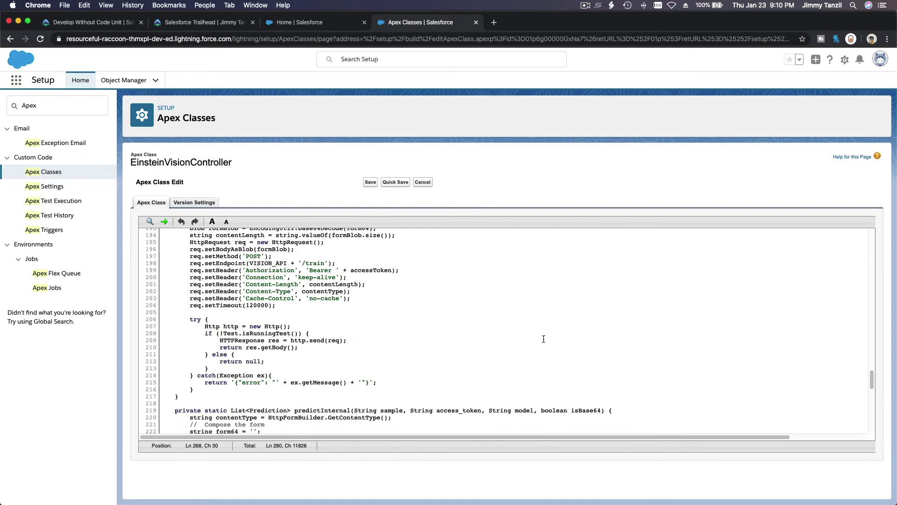
pyautogui.scroll(20, 544, 339)
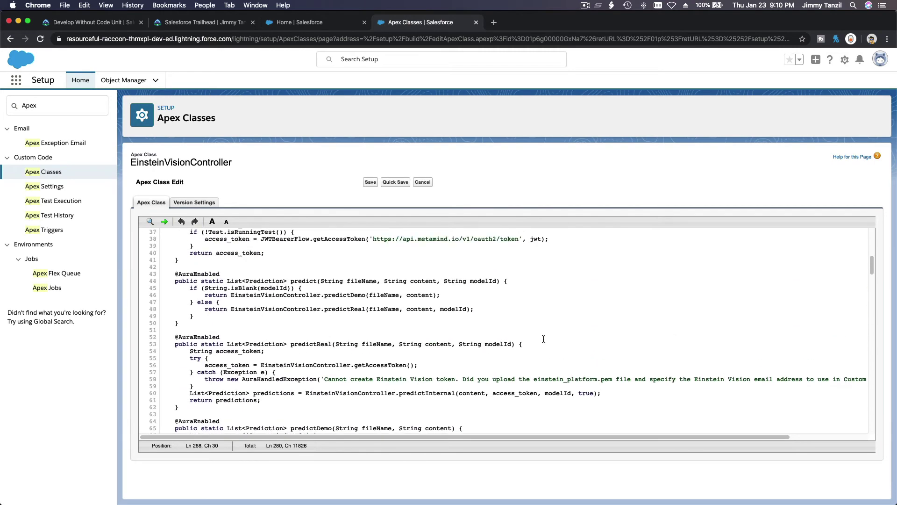
pyautogui.scroll(5, 543, 340)
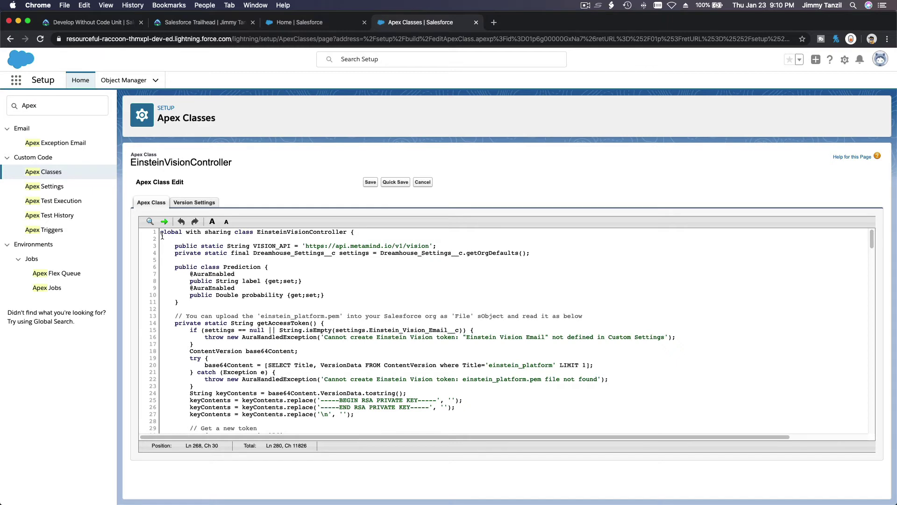
# - Highlight the class's opening lines (1–20) for review, then return to the Develop Without Code lesson
pyautogui.moveTo(160, 232); pyautogui.dragTo(228, 475)
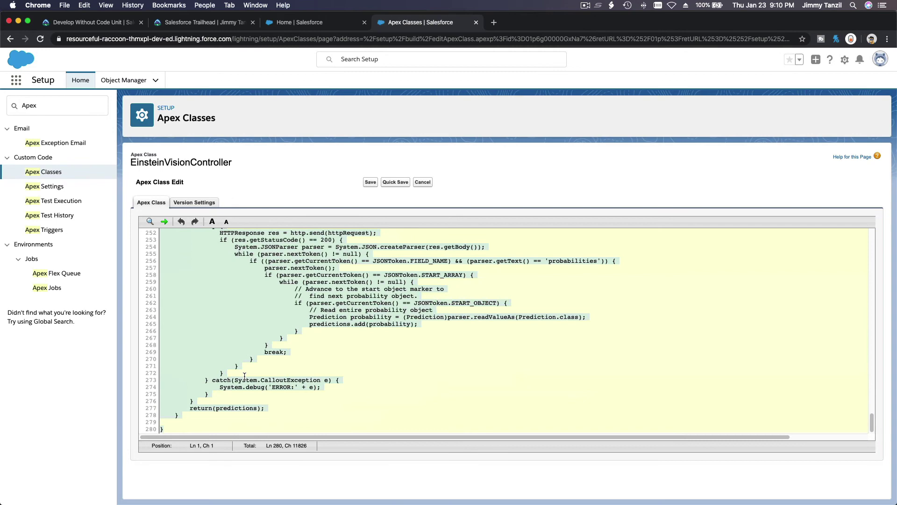
pyautogui.scroll(20, 244, 376)
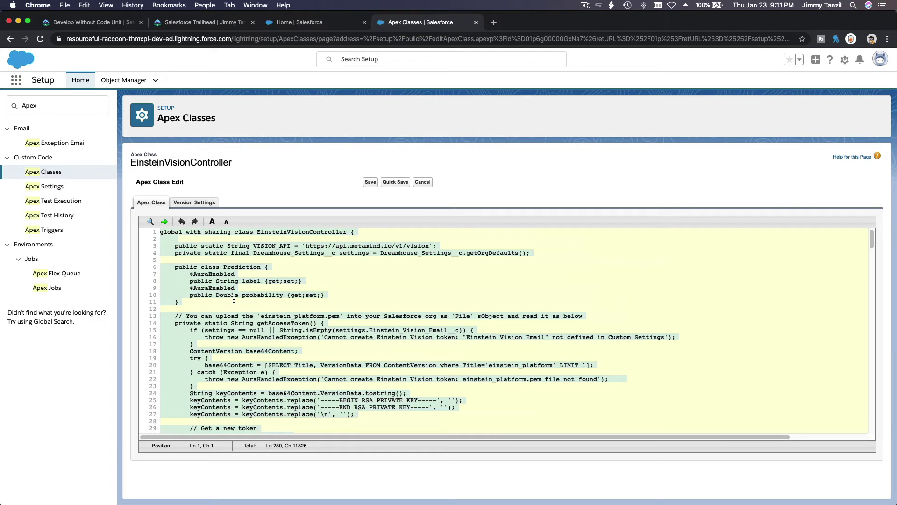
pyautogui.click(270, 305)
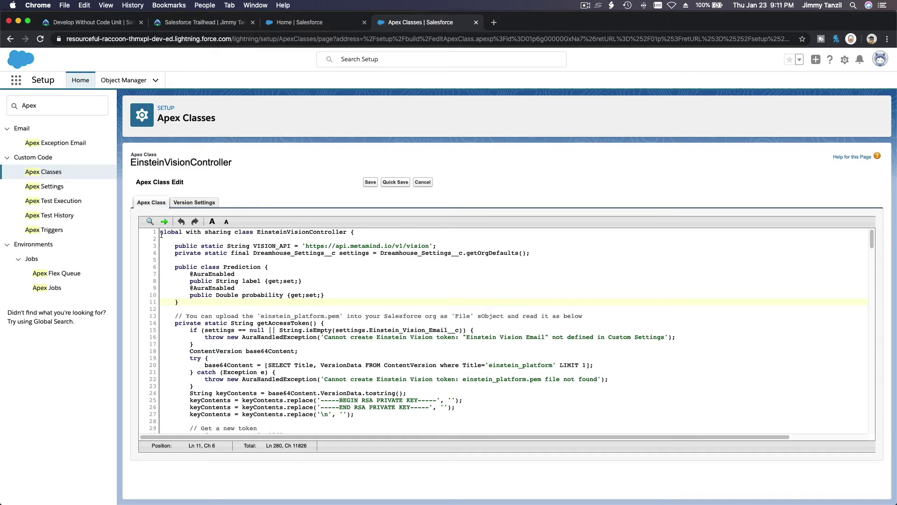
pyautogui.moveTo(162, 234); pyautogui.dragTo(221, 361)
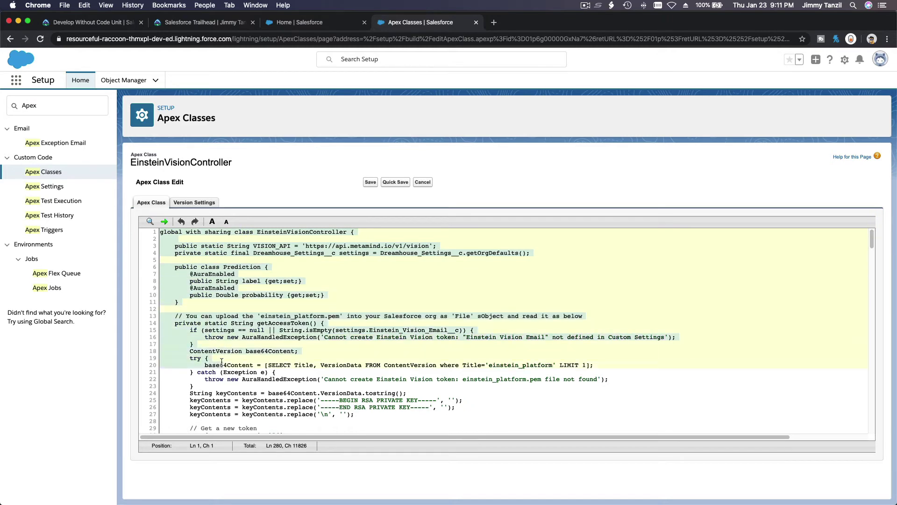
pyautogui.click(222, 362)
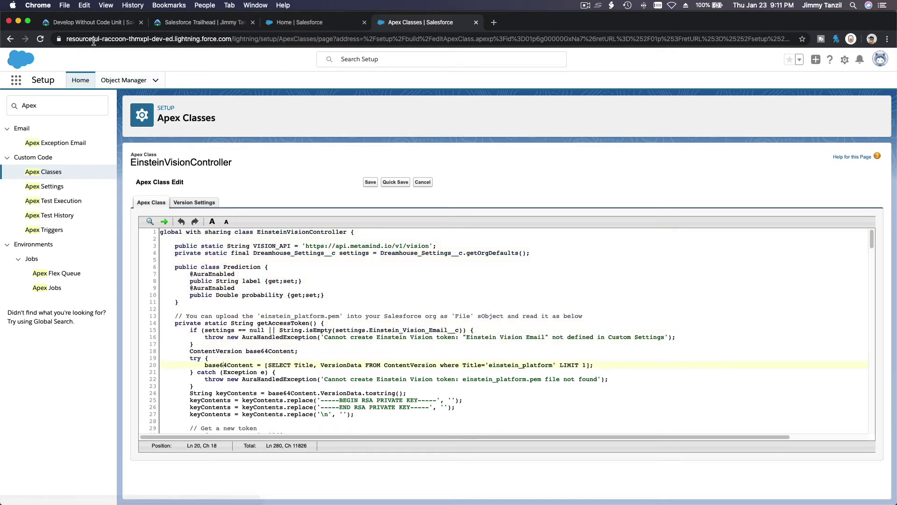
pyautogui.click(88, 23)
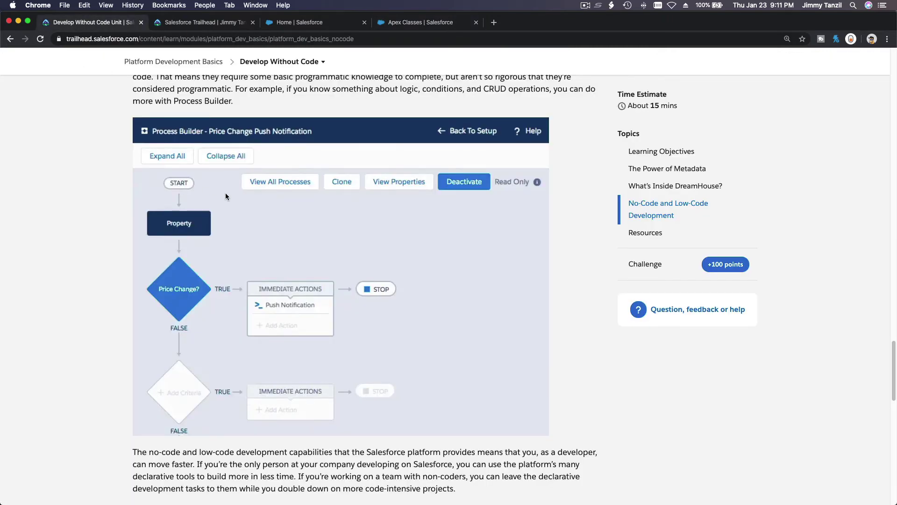
# - Revisit the EinsteinVisionController code and highlight lines 1–17
pyautogui.scroll(-5, 276, 176)
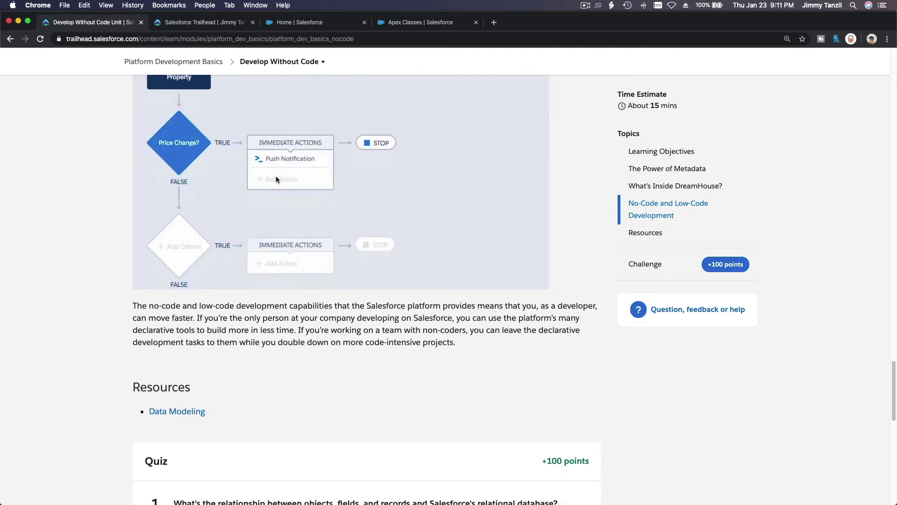
pyautogui.scroll(1, 276, 179)
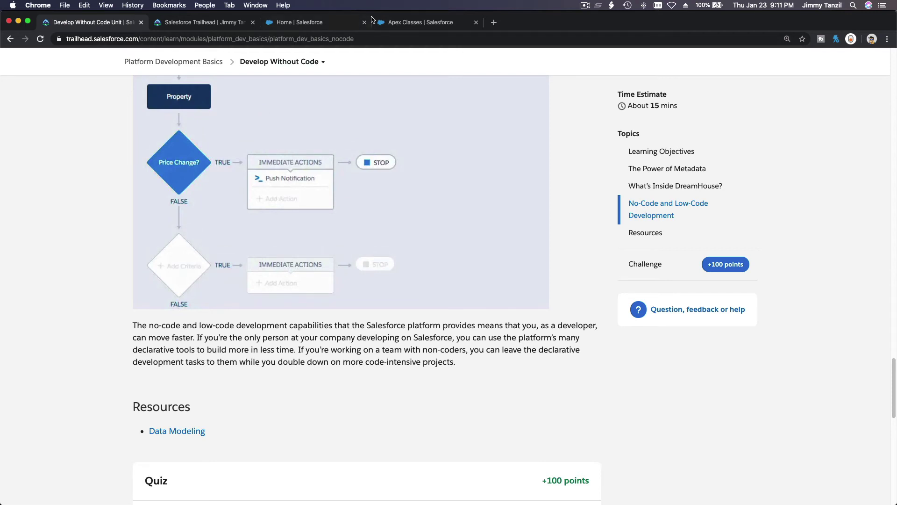
pyautogui.click(408, 26)
pyautogui.click(354, 313)
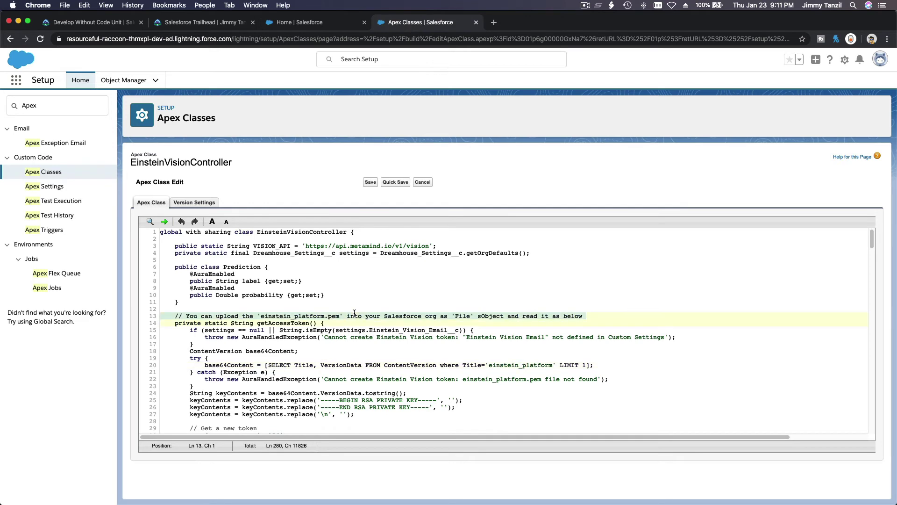
pyautogui.click(319, 288)
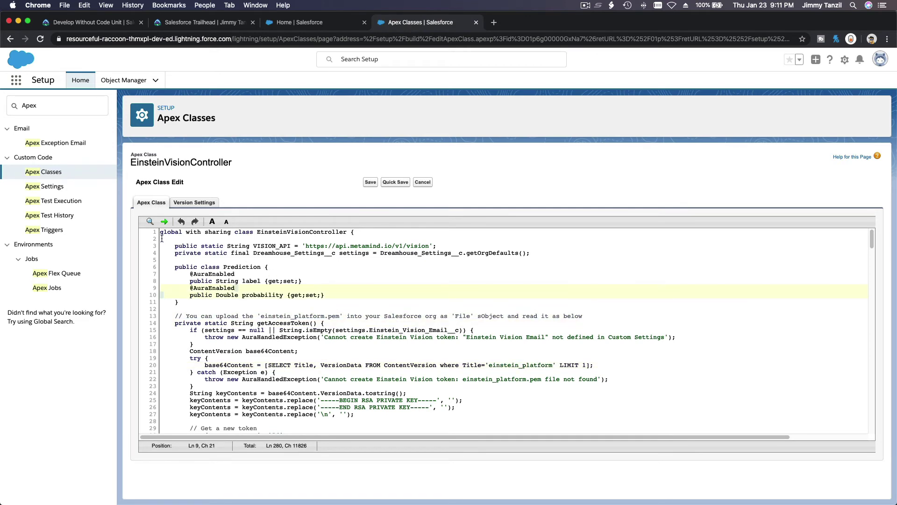
pyautogui.moveTo(160, 232); pyautogui.dragTo(226, 365)
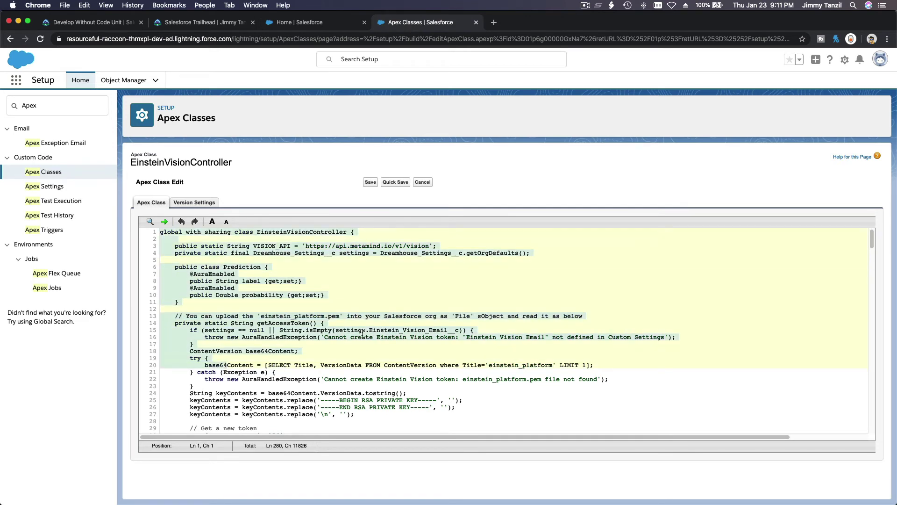
pyautogui.scroll(-5, 363, 332)
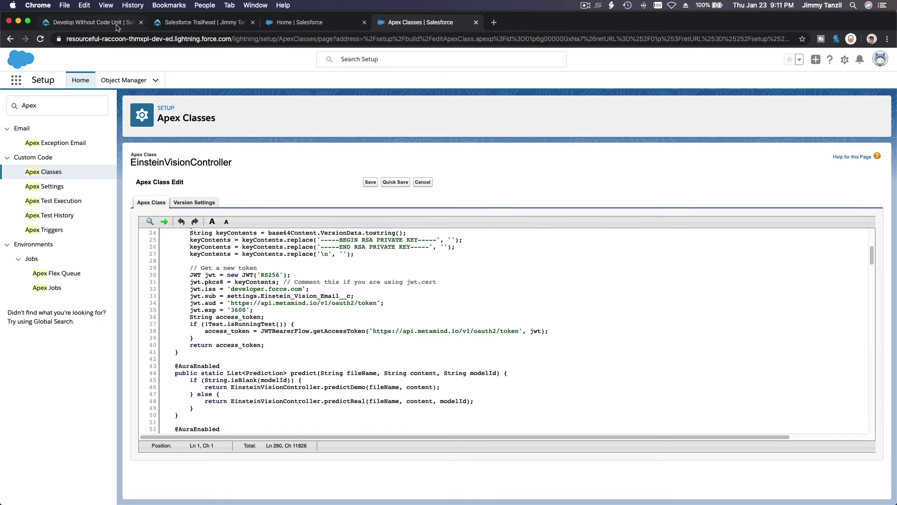
# - Return to the Develop Without Code lesson and scroll past Resources to the Quiz
pyautogui.click(94, 22)
pyautogui.scroll(-1, 383, 311)
pyautogui.scroll(5, 383, 310)
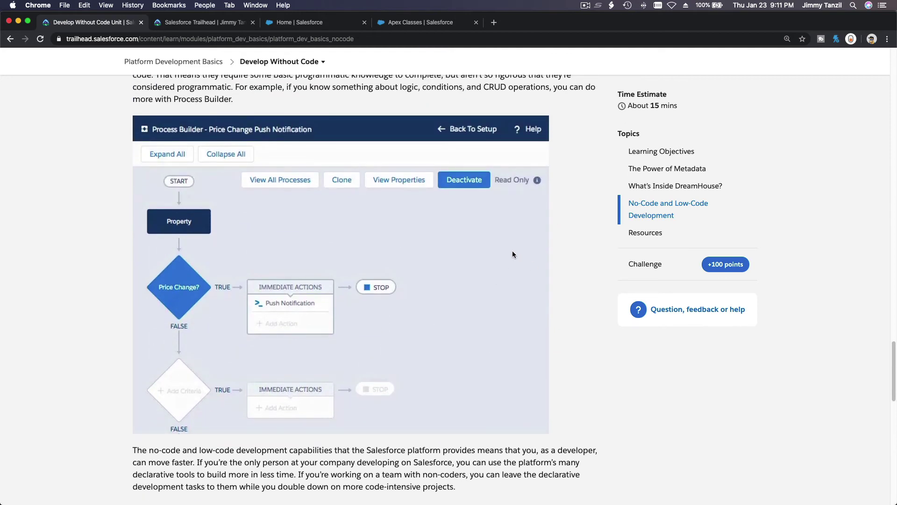
pyautogui.scroll(7, 512, 255)
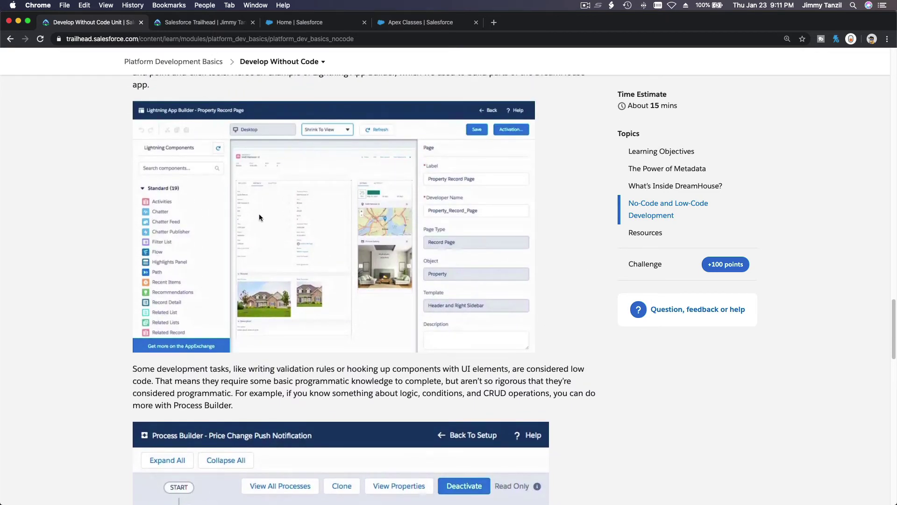
pyautogui.click(392, 23)
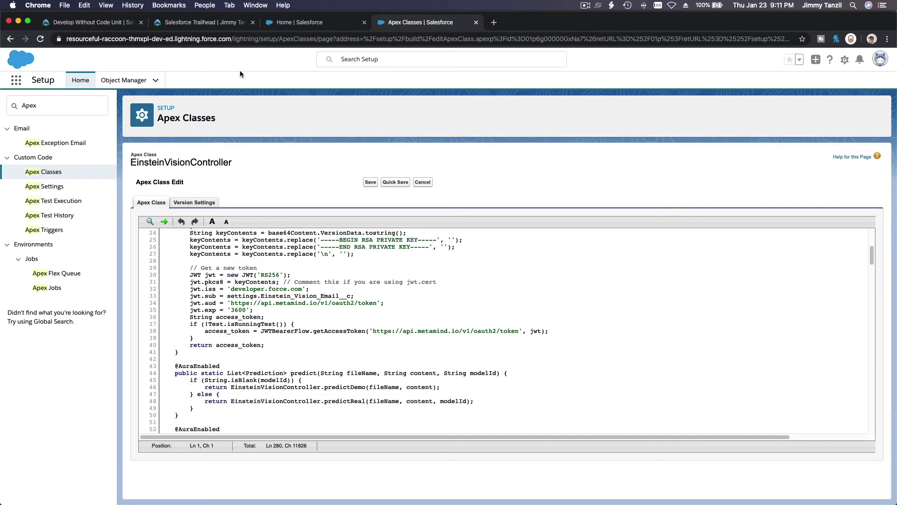
pyautogui.click(109, 22)
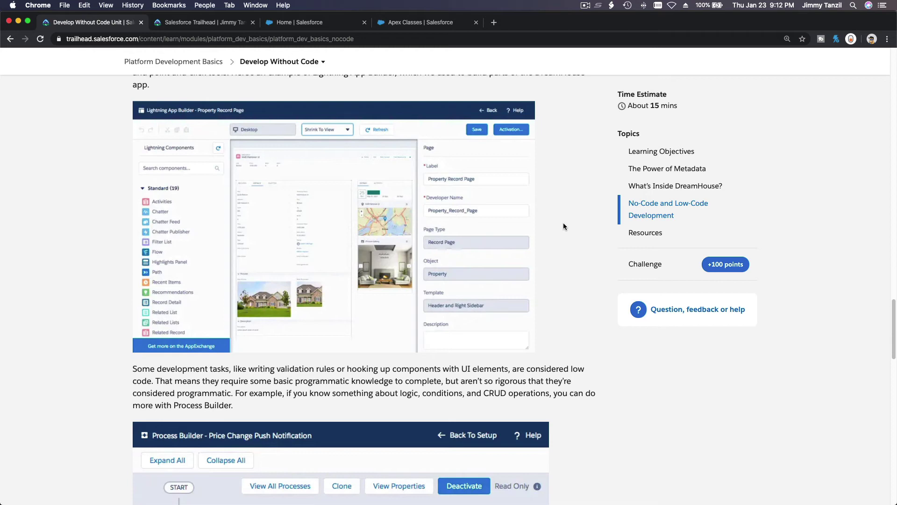
pyautogui.scroll(-5, 563, 226)
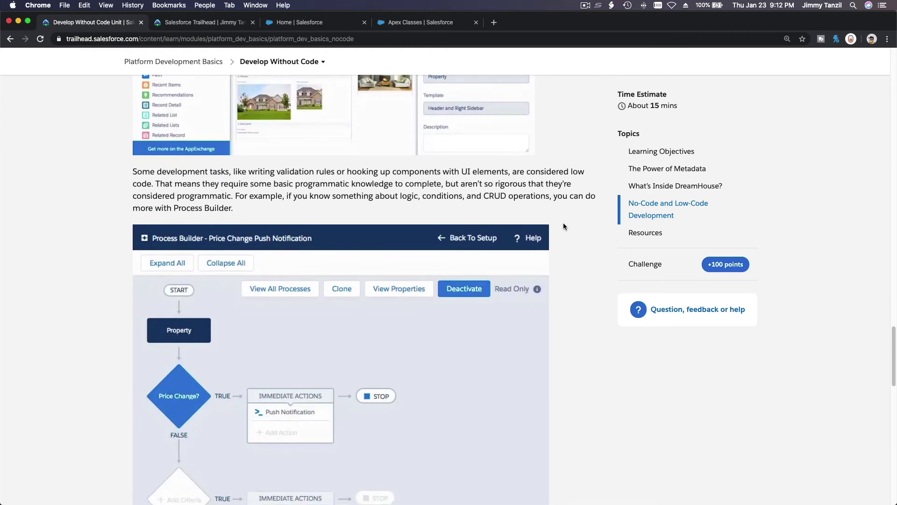
pyautogui.scroll(-8, 577, 256)
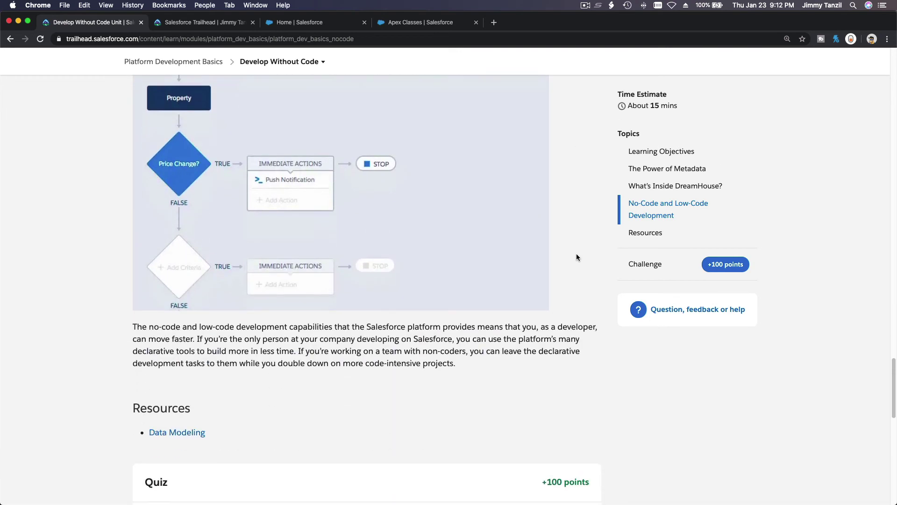
pyautogui.scroll(-6, 576, 256)
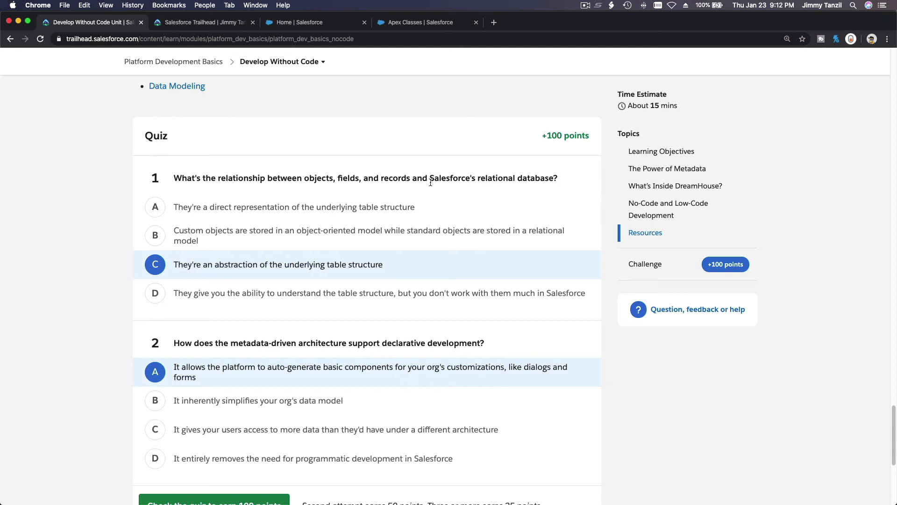
# - Highlight the words objects, fields and records in quiz question 1
pyautogui.scroll(-1, 470, 182)
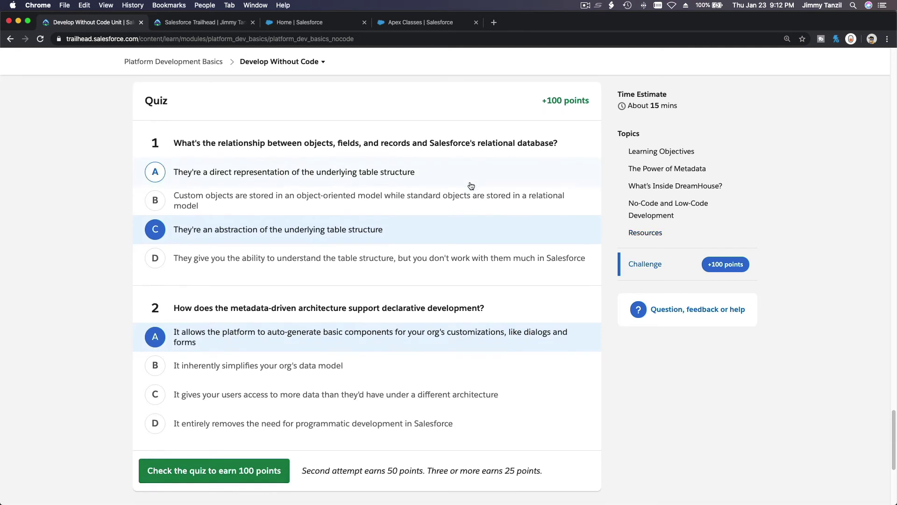
pyautogui.doubleClick(319, 145)
pyautogui.doubleClick(346, 144)
pyautogui.doubleClick(399, 145)
pyautogui.scroll(-5, 224, 224)
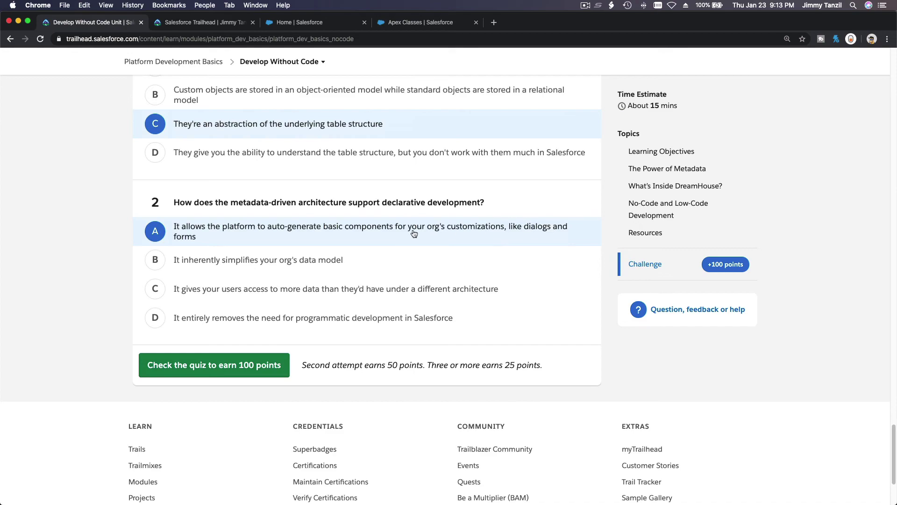
# - Scroll back up the lesson and switch to the DreamHouse org's Home | Salesforce page
pyautogui.scroll(3, 413, 232)
pyautogui.scroll(10, 414, 233)
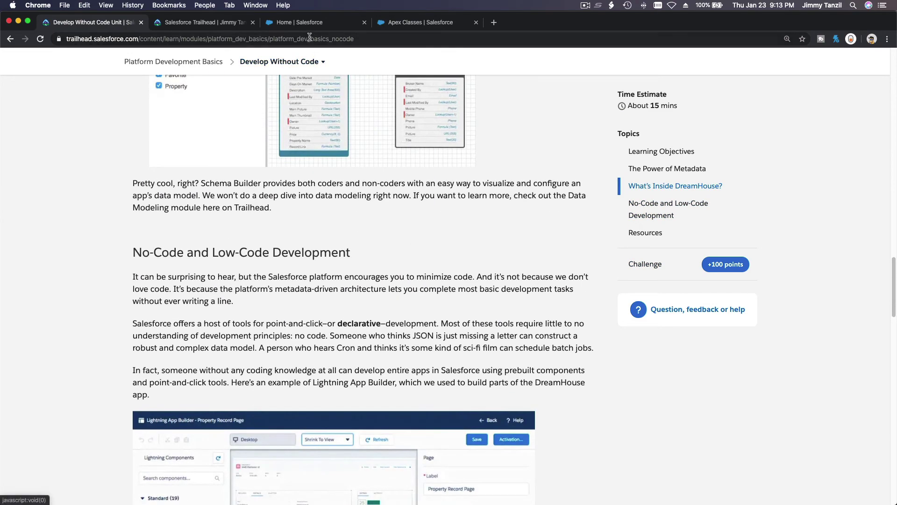
pyautogui.scroll(3, 351, 141)
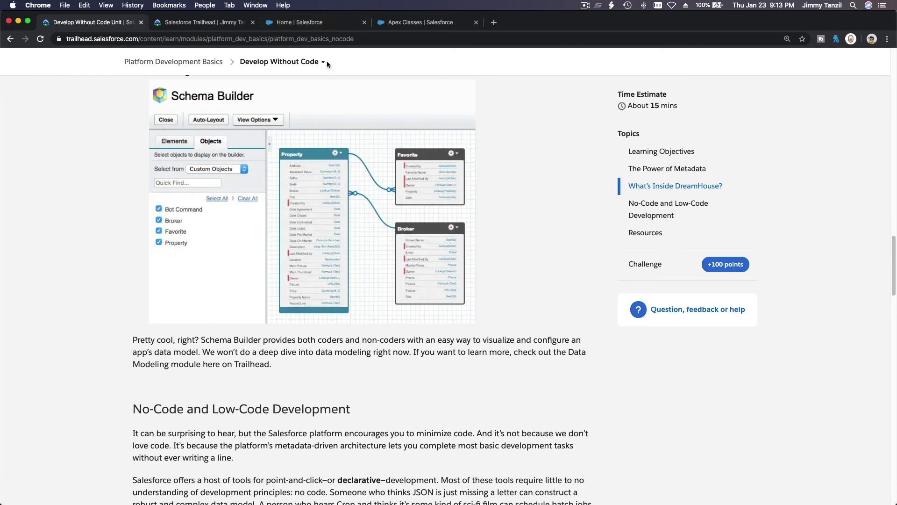
pyautogui.click(306, 25)
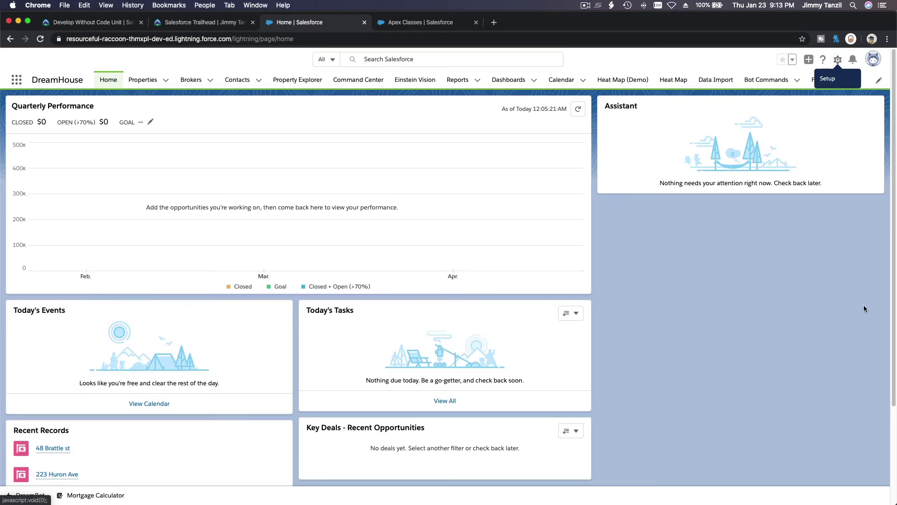
# - Open Object Manager and dismiss the record page settings announcement
pyautogui.click(837, 62)
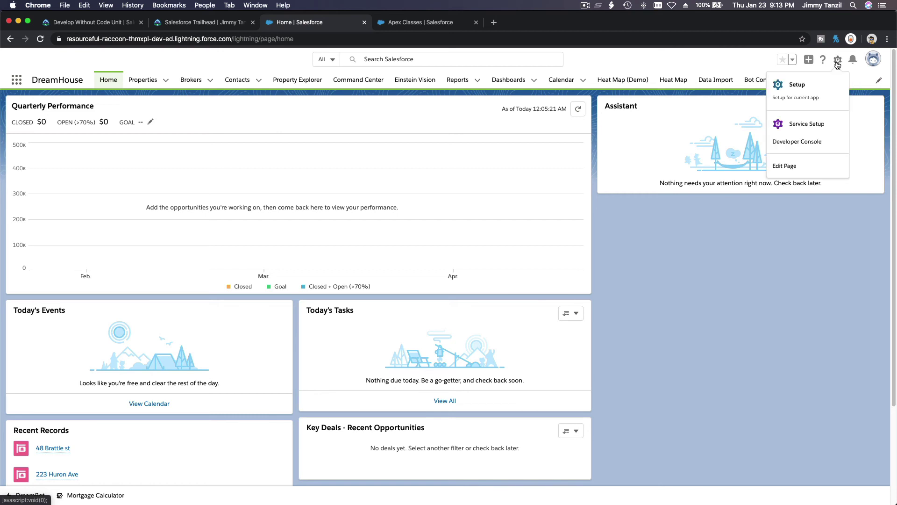
pyautogui.click(437, 22)
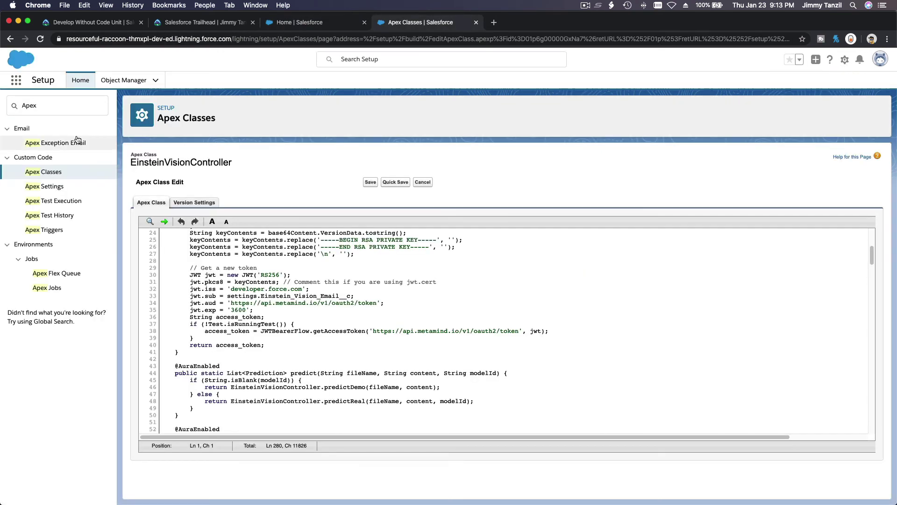
pyautogui.click(124, 80)
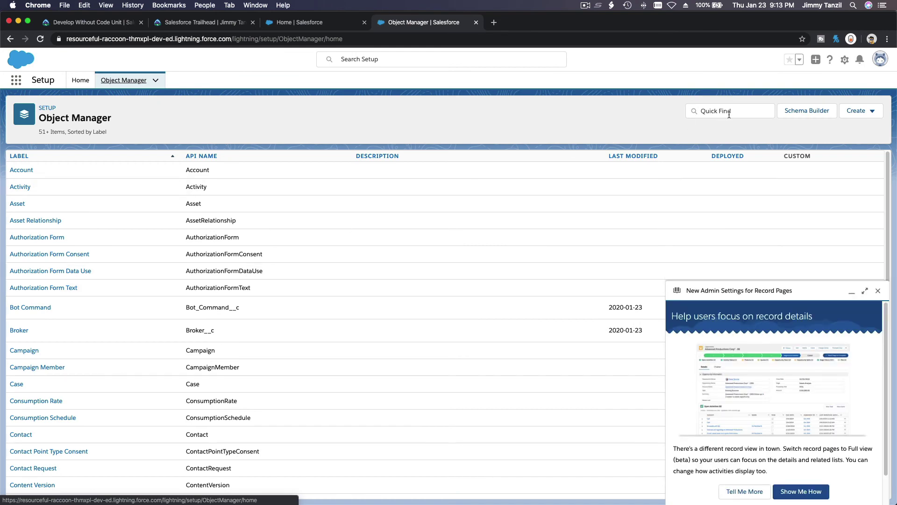
pyautogui.click(878, 290)
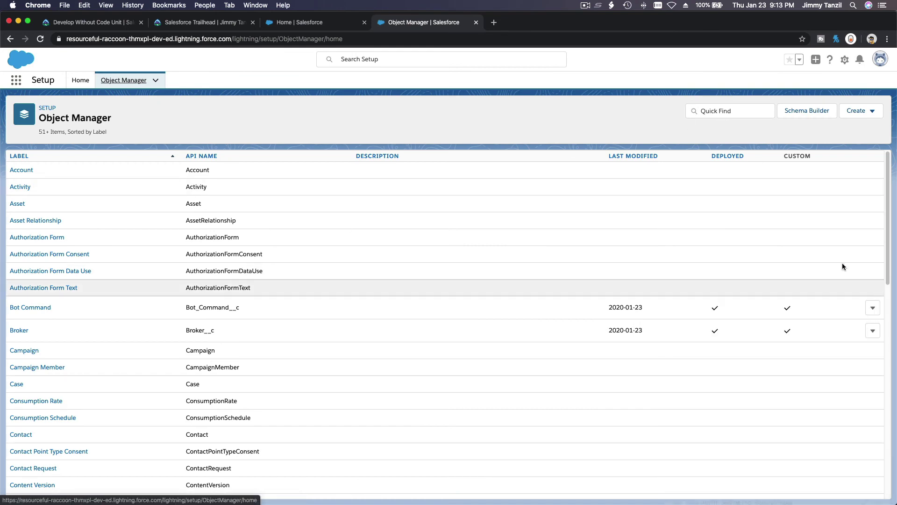
# - Filter objects by 'Pro', open Property's Buttons, Links, and Actions, and start a New Action
pyautogui.click(741, 110)
pyautogui.write('Pro')
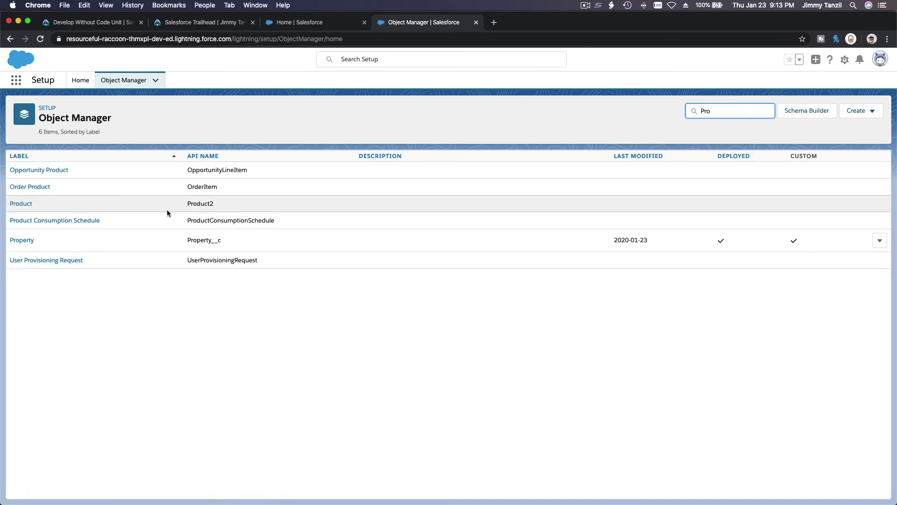
pyautogui.click(22, 240)
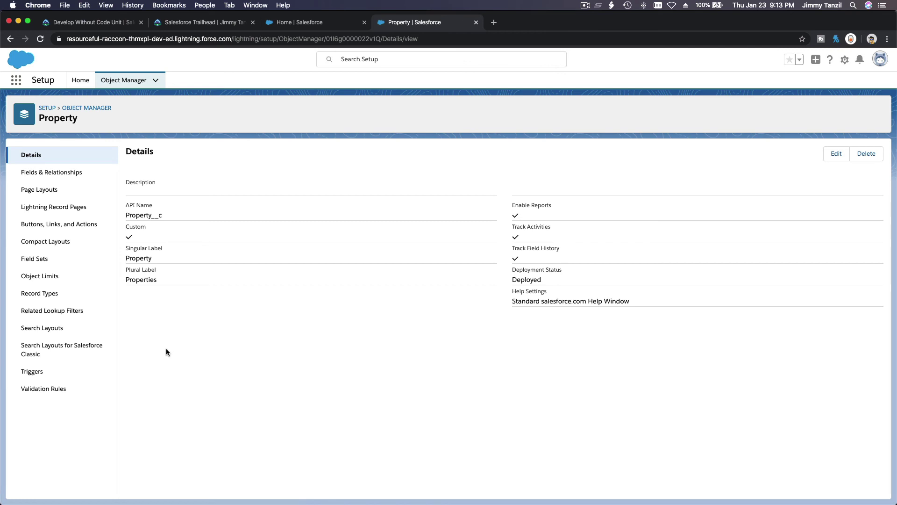
pyautogui.click(91, 224)
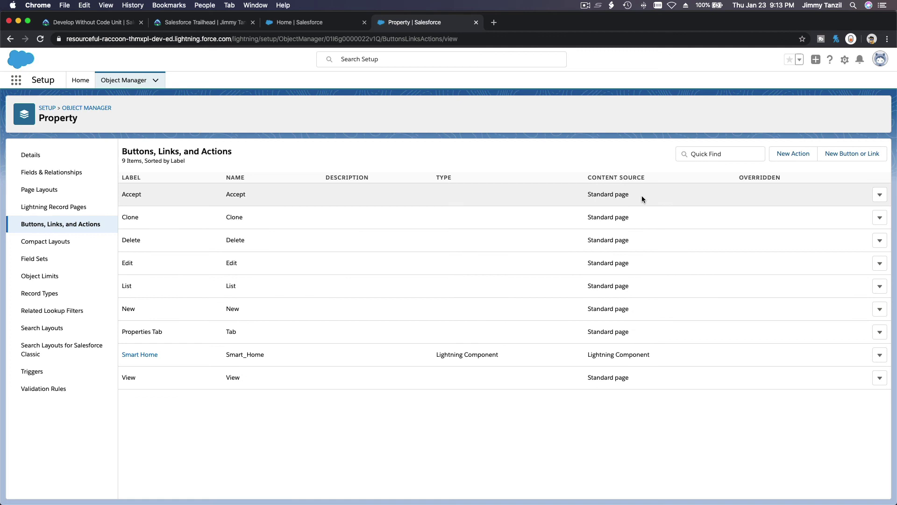
pyautogui.click(793, 153)
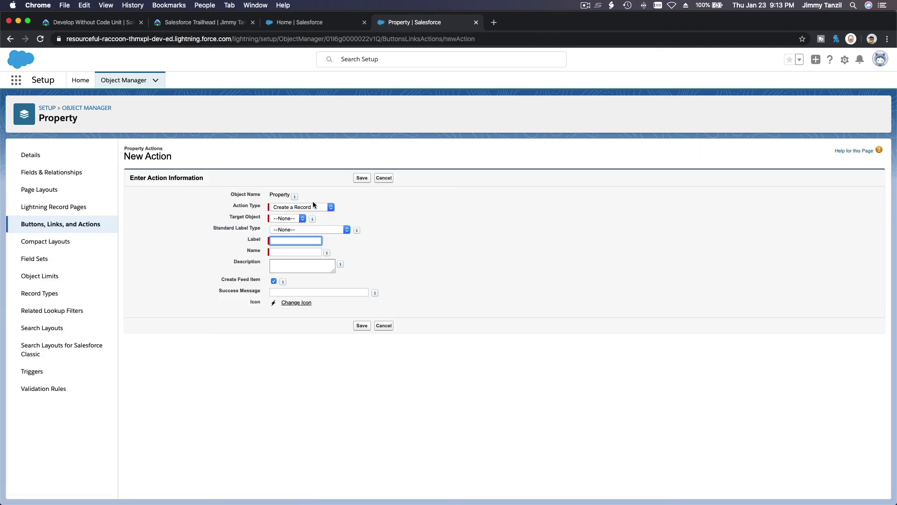
# - Check the Target Object and Standard Label Type options, leave both at None, and return to the lesson
pyautogui.click(293, 219)
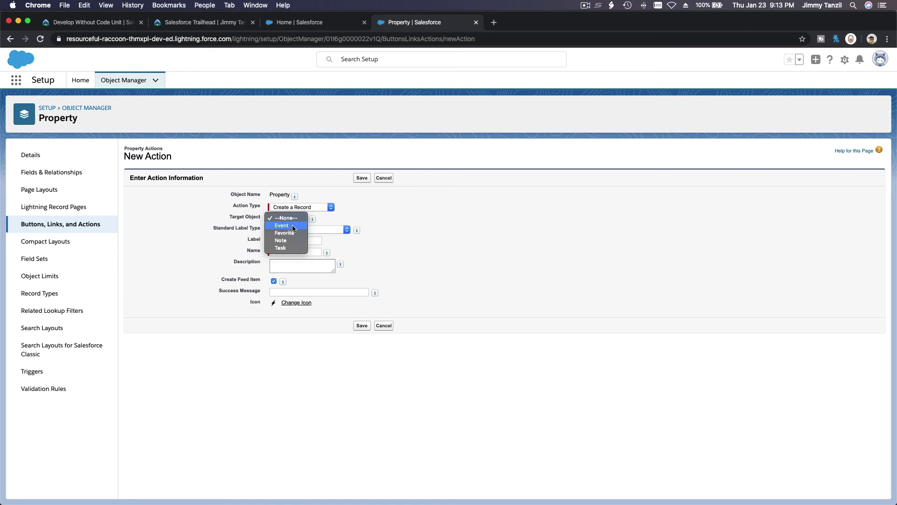
pyautogui.click(338, 214)
pyautogui.click(322, 229)
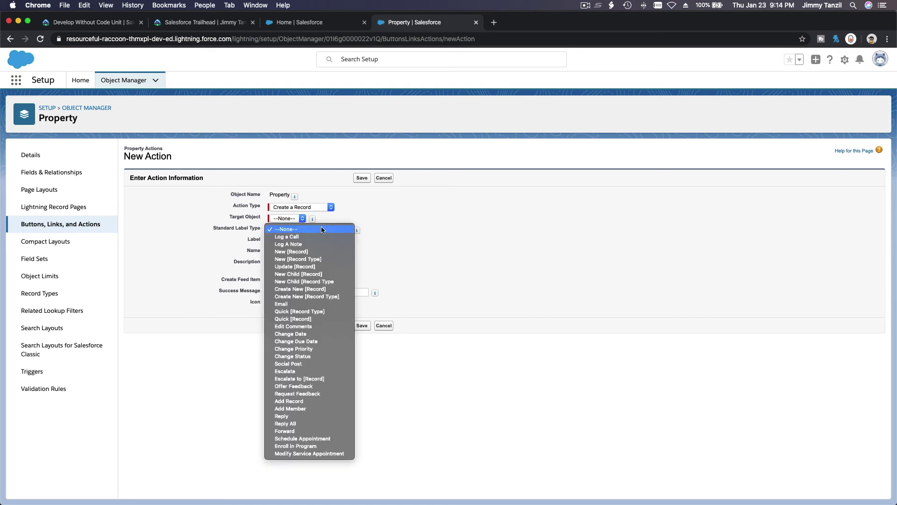
pyautogui.click(400, 194)
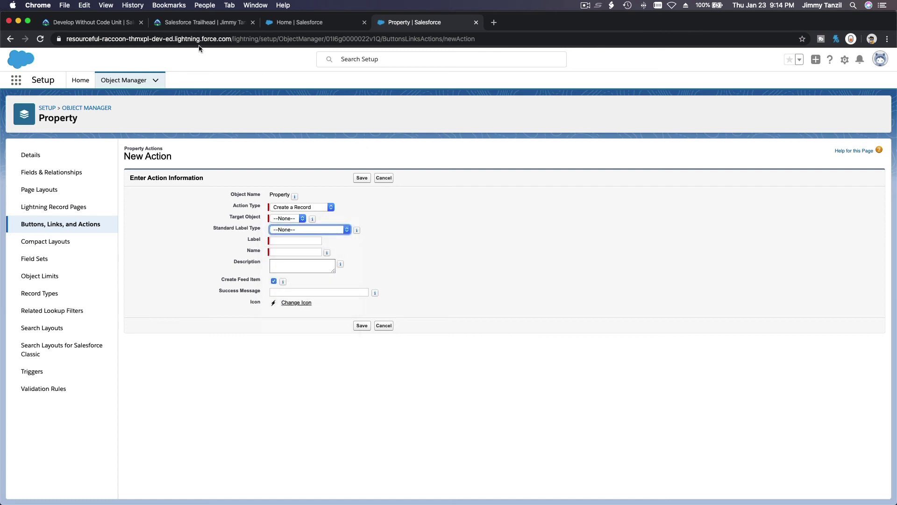
pyautogui.click(97, 23)
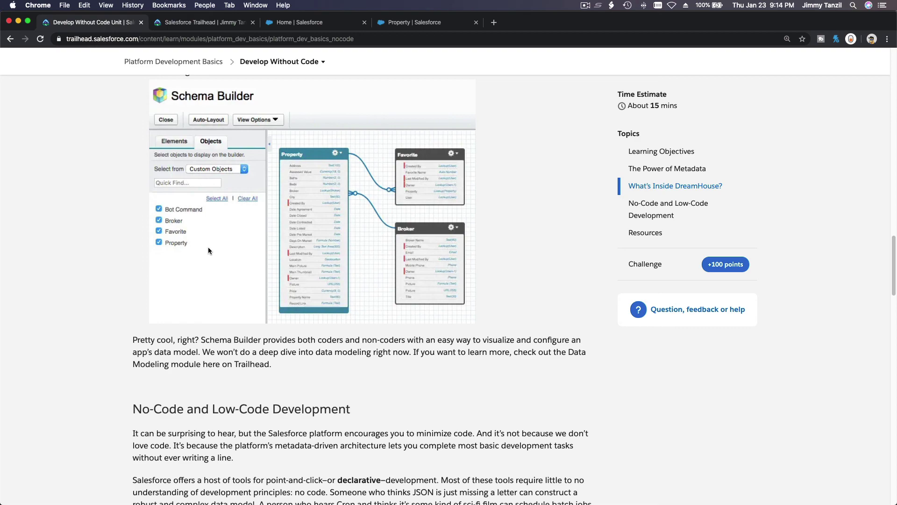
# - Scroll to the quiz and submit the answers to earn 100 points
pyautogui.scroll(-1, 208, 248)
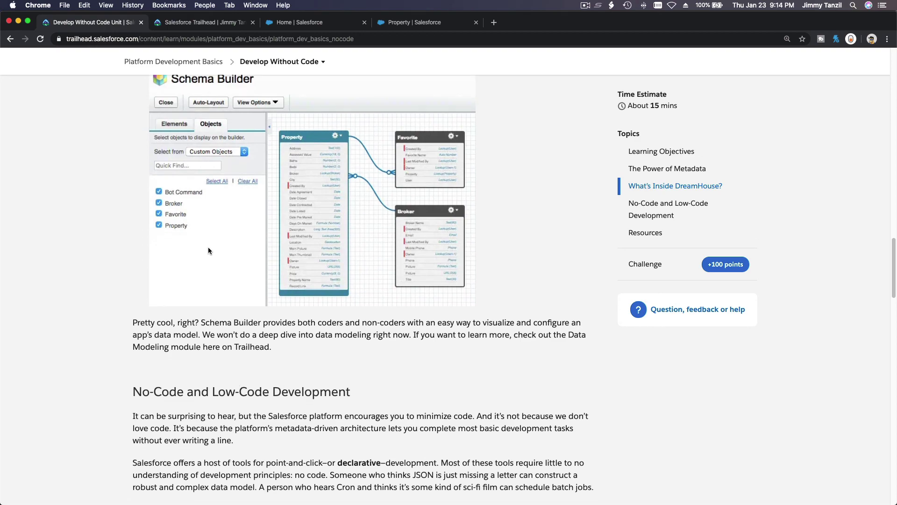
pyautogui.scroll(-20, 209, 246)
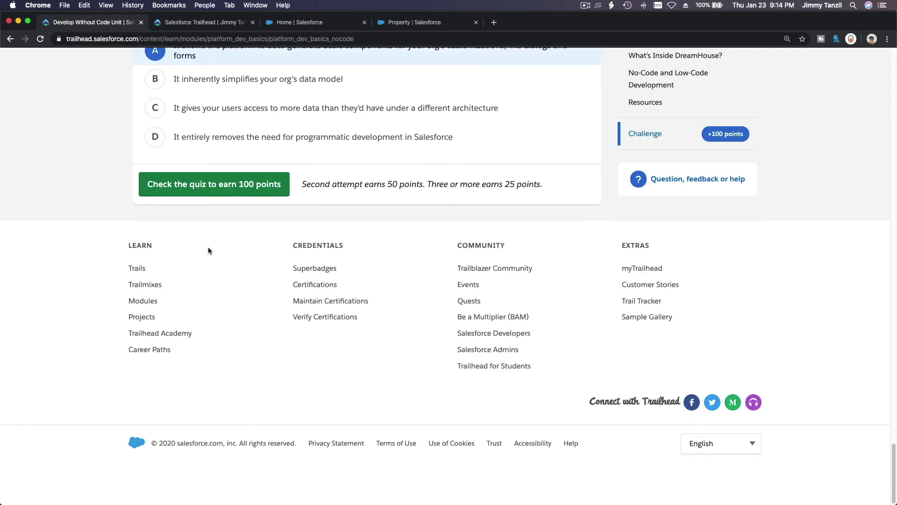
pyautogui.scroll(2, 209, 246)
pyautogui.click(208, 238)
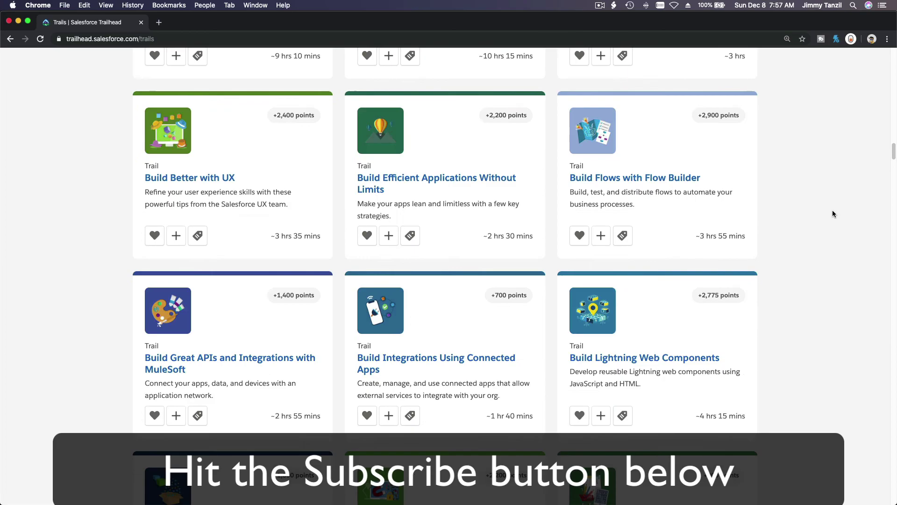
pyautogui.scroll(-15, 833, 213)
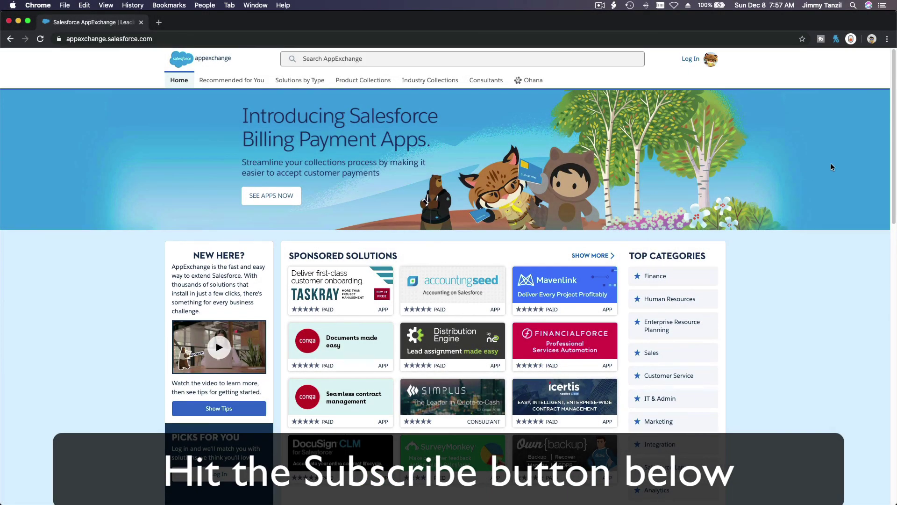
# - Scroll down the Trails catalog past Build Better with UX and Build Lightning Web Components
pyautogui.scroll(-10, 831, 166)
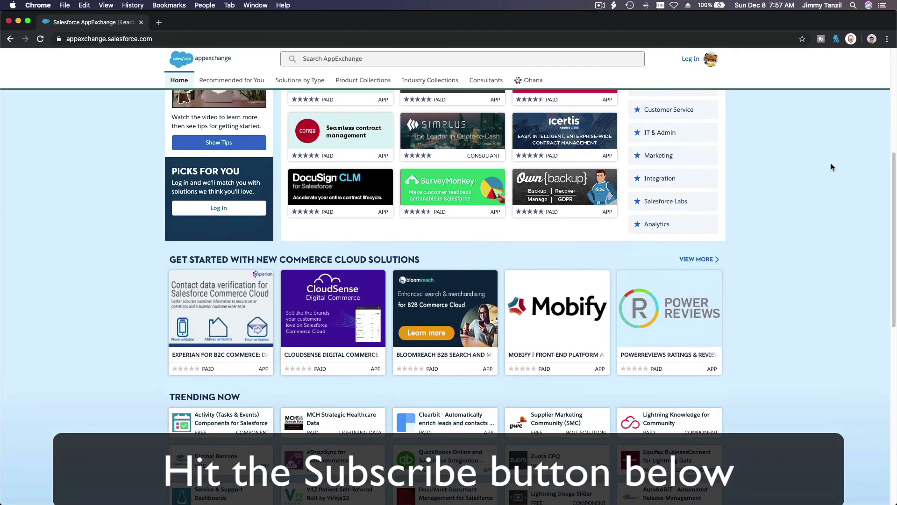
pyautogui.scroll(-6, 831, 165)
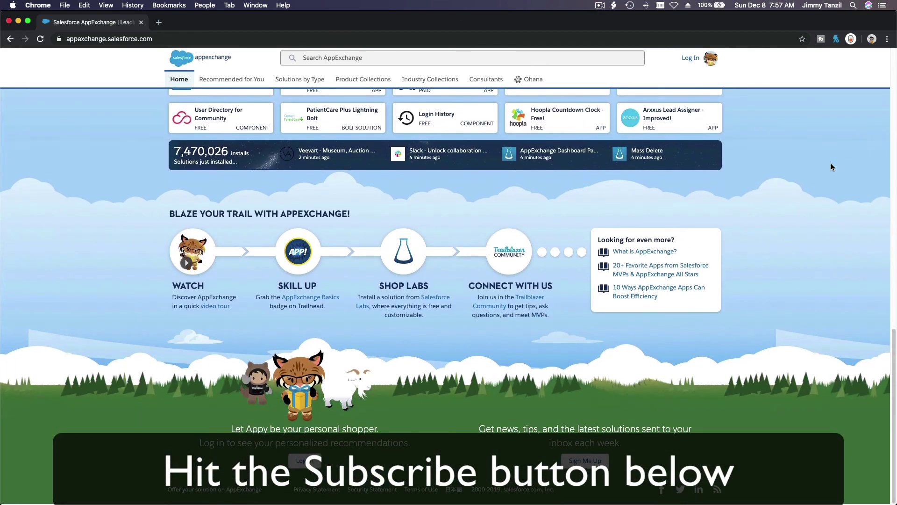